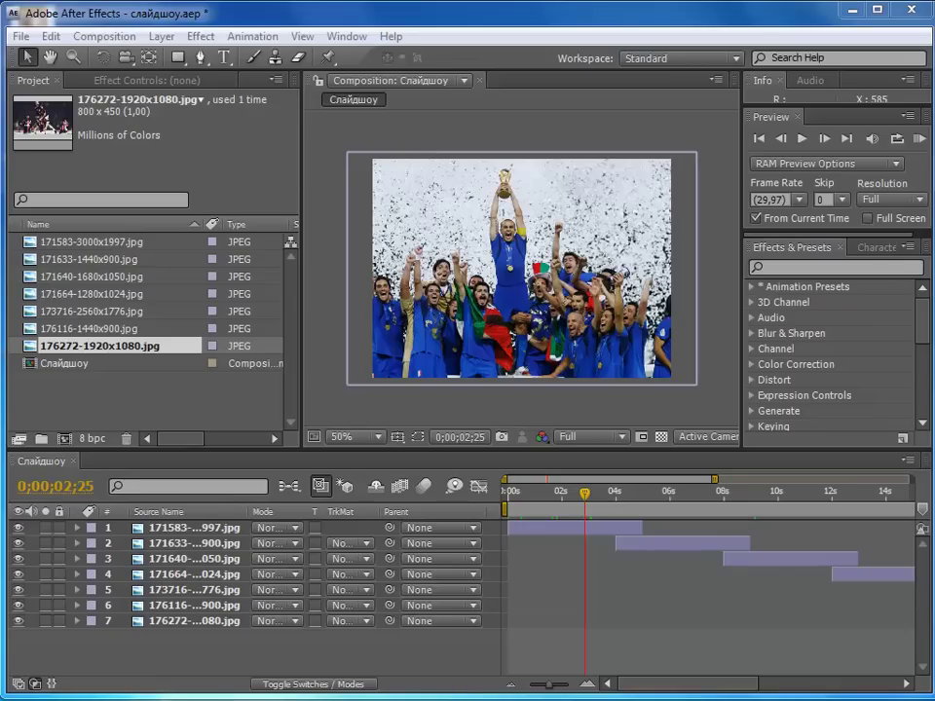
- Create a new composition named 'Слайдшоу 2' with a duration of 0;00;05;00
{"action": "mouse_move", "coordinate": [580, 497]}
{"action": "left_mouse_down"}
{"action": "mouse_move", "coordinate": [623, 508]}
{"action": "mouse_move", "coordinate": [596, 508]}
{"action": "left_mouse_up"}
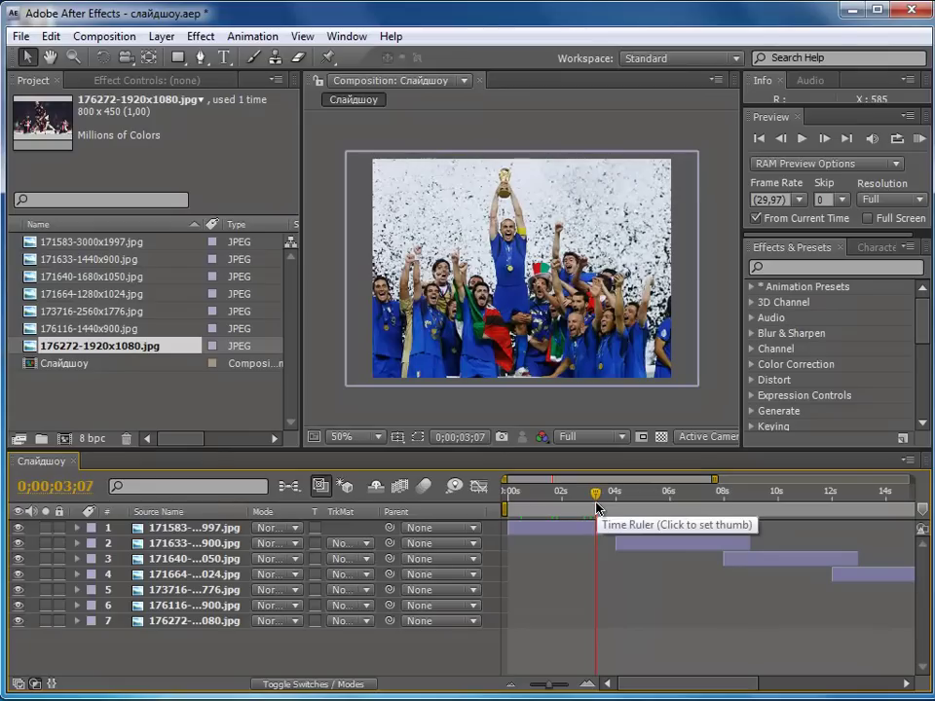
{"action": "mouse_move", "coordinate": [596, 509]}
{"action": "left_mouse_down"}
{"action": "mouse_move", "coordinate": [638, 503]}
{"action": "mouse_move", "coordinate": [590, 498]}
{"action": "left_mouse_up"}
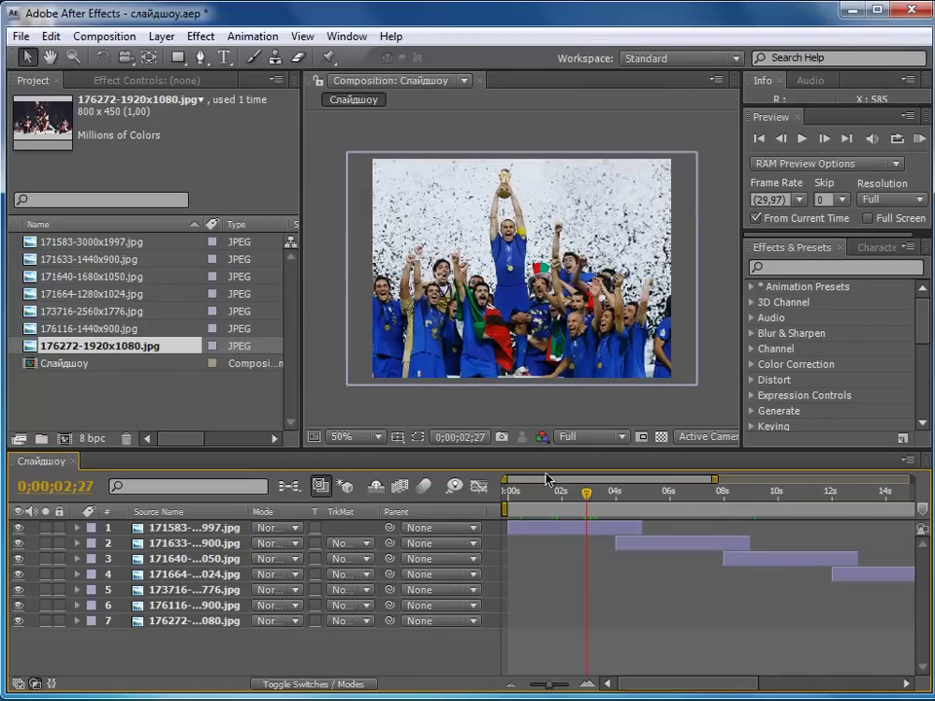
{"action": "left_click", "coordinate": [115, 36]}
{"action": "left_click", "coordinate": [116, 58]}
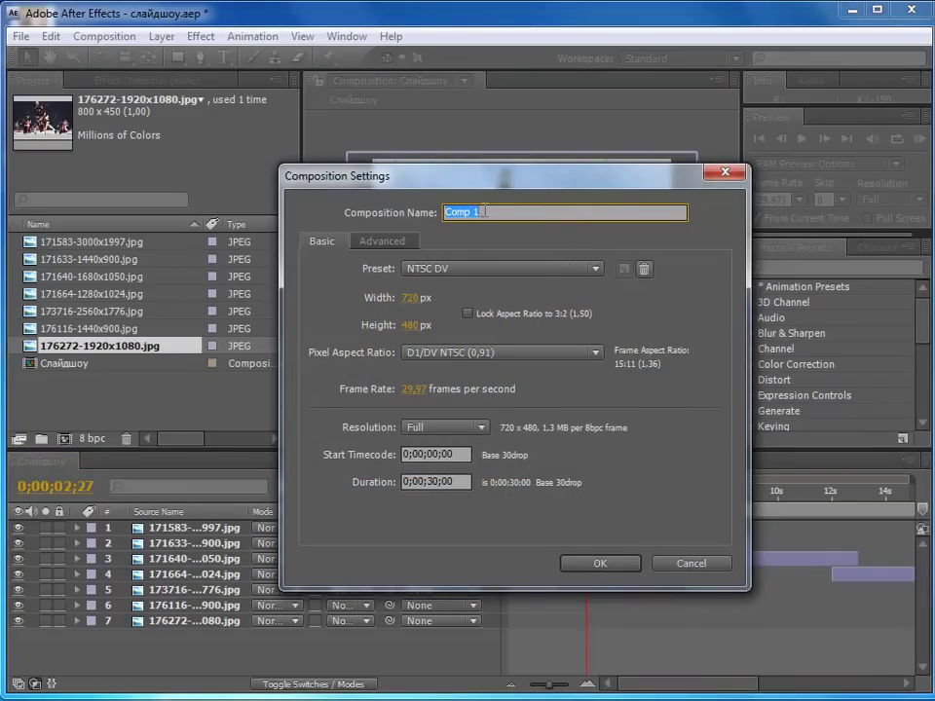
{"action": "key", "text": "BackSpace"}
{"action": "type", "text": "Слайд"}
{"action": "type", "text": "шоу 3"}
{"action": "key", "text": "BackSpace"}
{"action": "type", "text": "2"}
{"action": "left_click", "coordinate": [438, 482]}
{"action": "type", "text": "500"}
{"action": "left_click", "coordinate": [593, 567]}
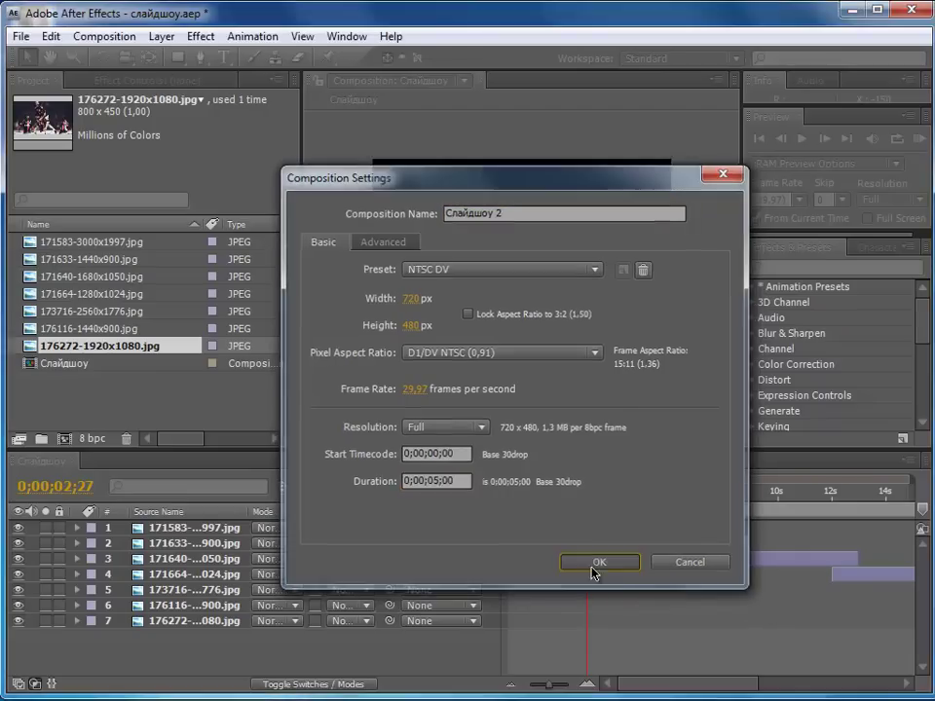
{"action": "left_click", "coordinate": [591, 565]}
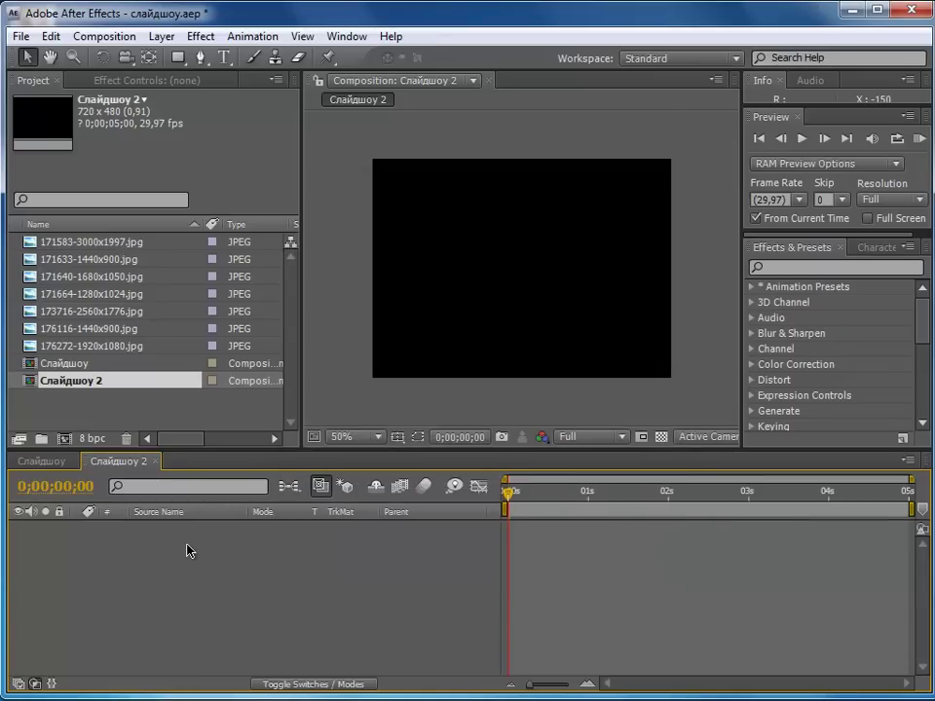
- Drag all seven JPEG photos into the Слайдшоу 2 timeline and show layer 1's Scale
{"action": "left_click", "coordinate": [87, 247]}
{"action": "left_click", "coordinate": [94, 343], "text": "shift"}
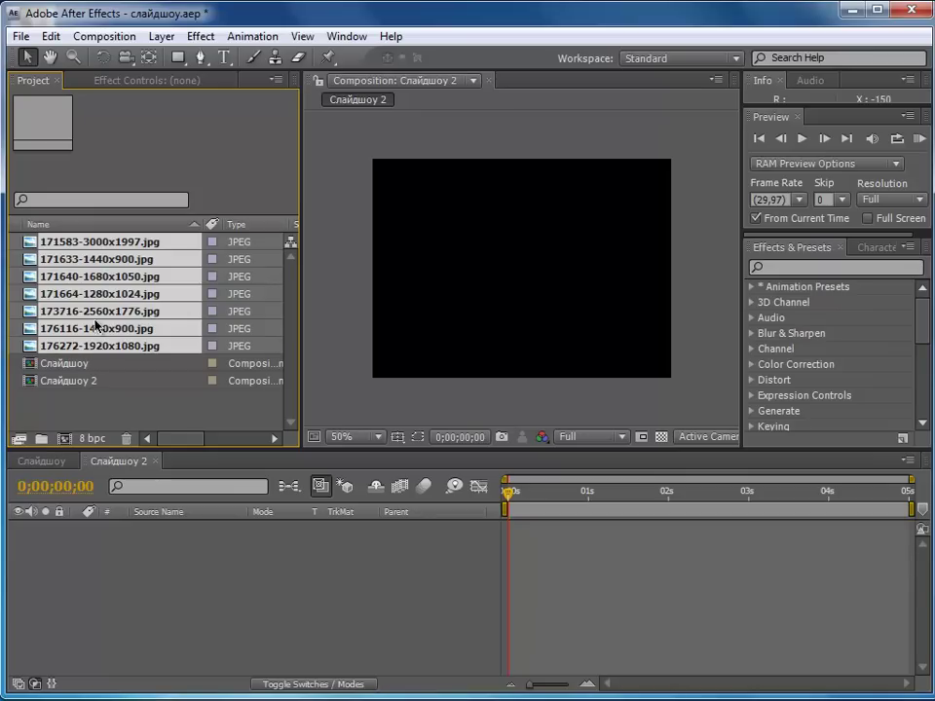
{"action": "left_click_drag", "start_coordinate": [95, 325], "coordinate": [123, 584]}
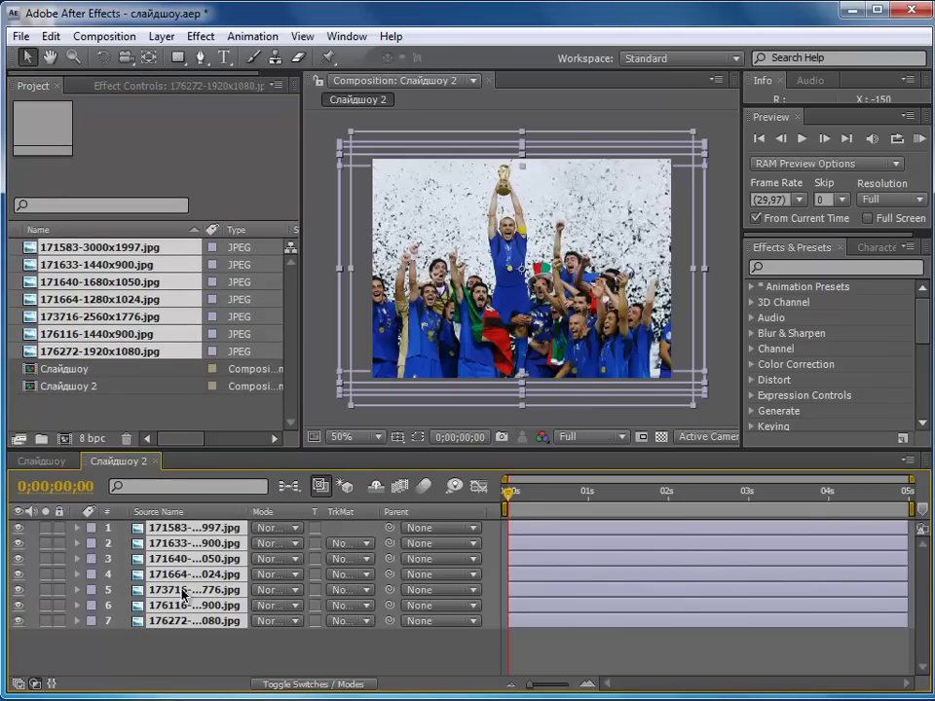
{"action": "left_click", "coordinate": [217, 659]}
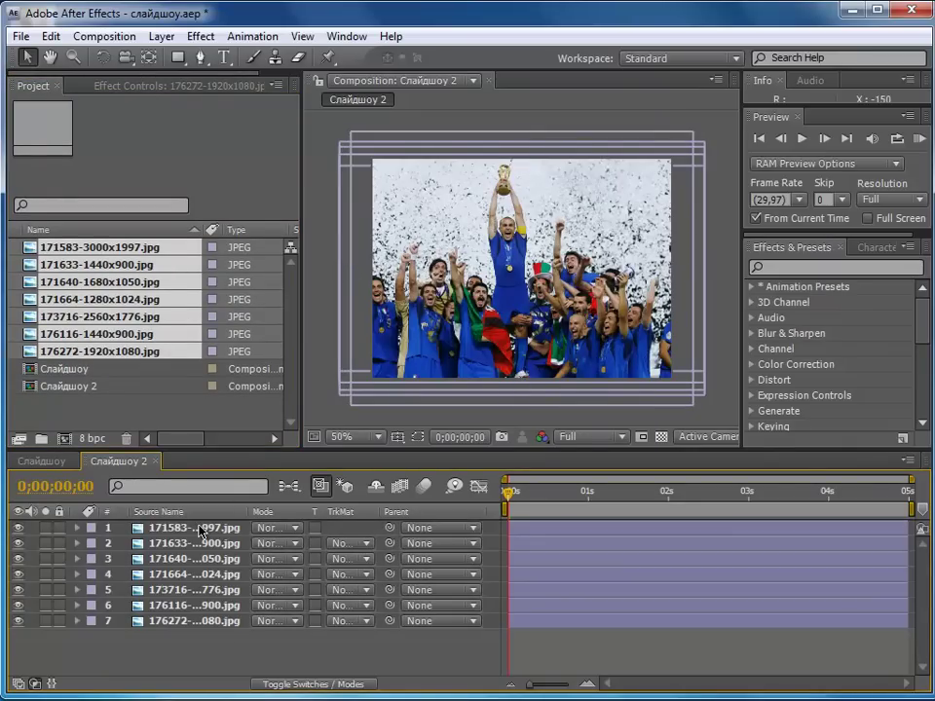
{"action": "left_click", "coordinate": [161, 531]}
{"action": "key", "text": "s"}
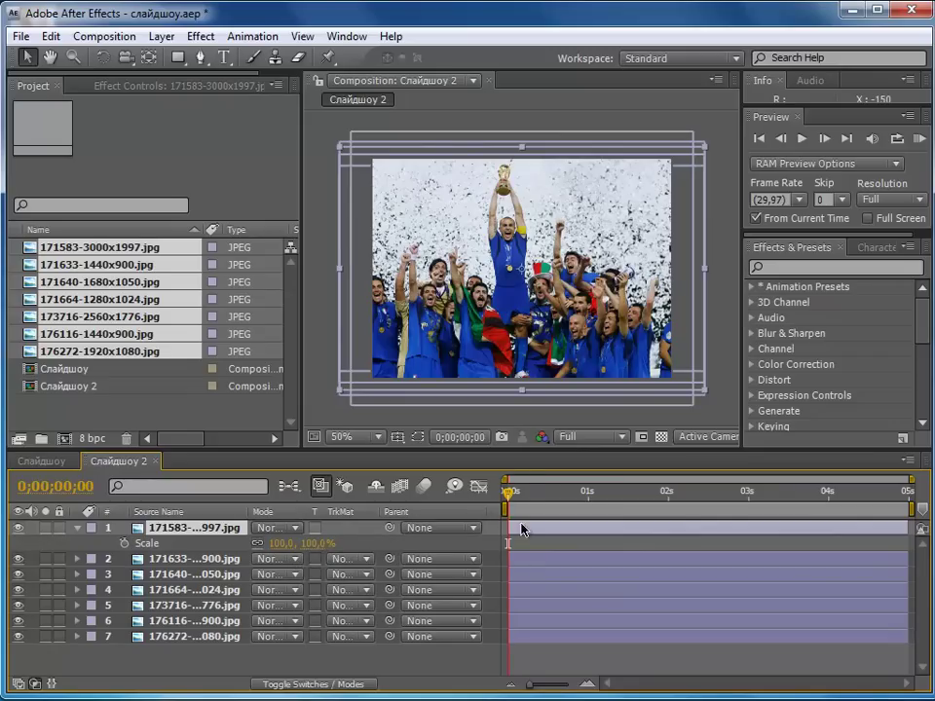
- Set a starting Scale keyframe on layer 1, fitted to comp height at 90.1%
{"action": "left_click", "coordinate": [124, 542]}
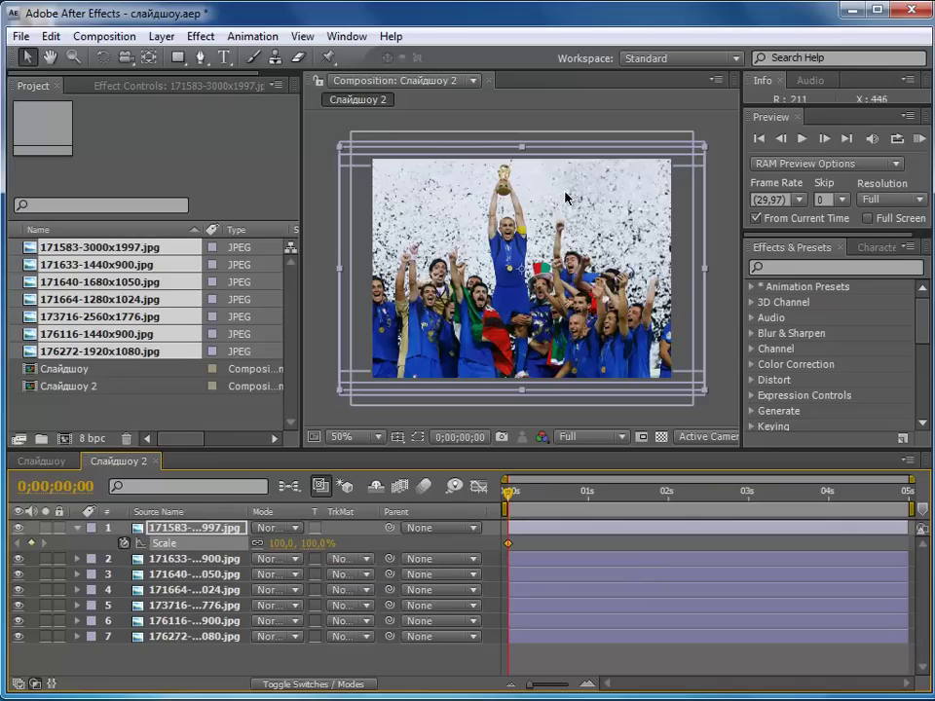
{"action": "right_click", "coordinate": [483, 258]}
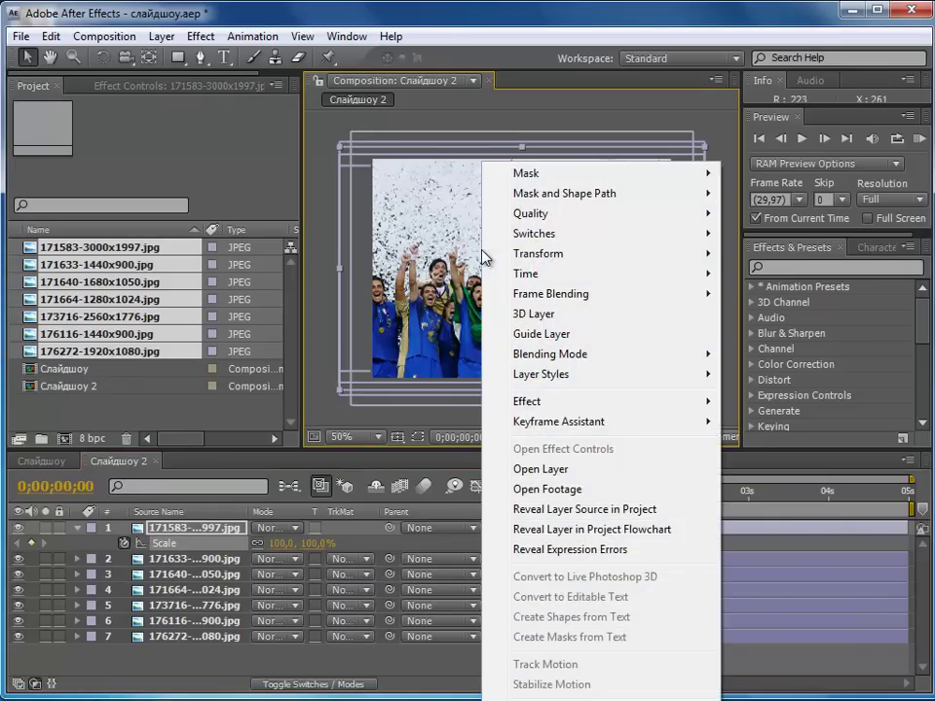
{"action": "mouse_move", "coordinate": [578, 264]}
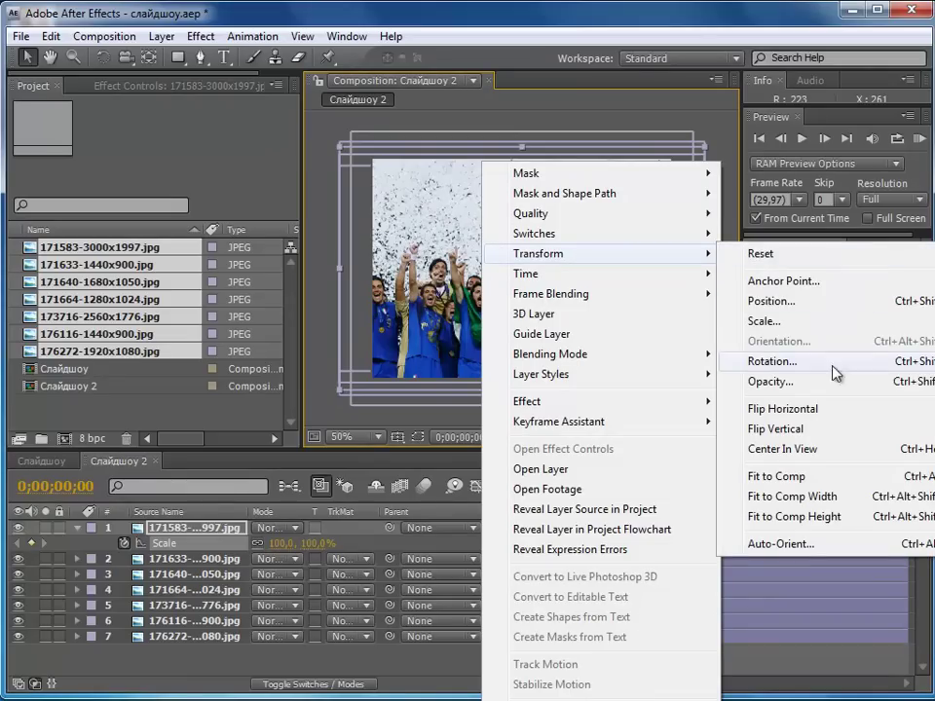
{"action": "left_click", "coordinate": [808, 517]}
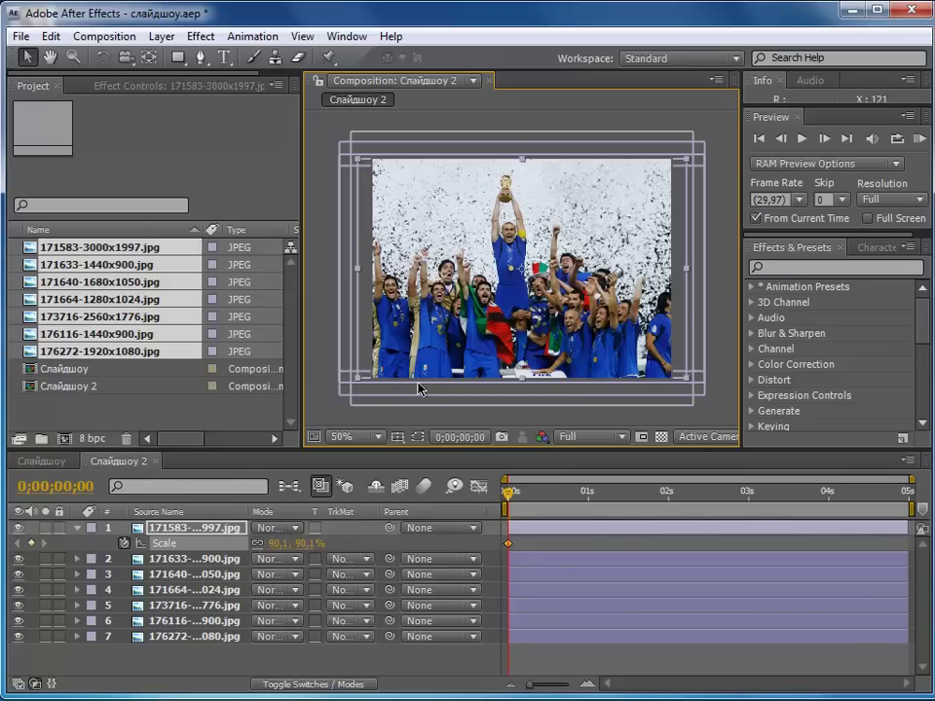
{"action": "left_click", "coordinate": [384, 557]}
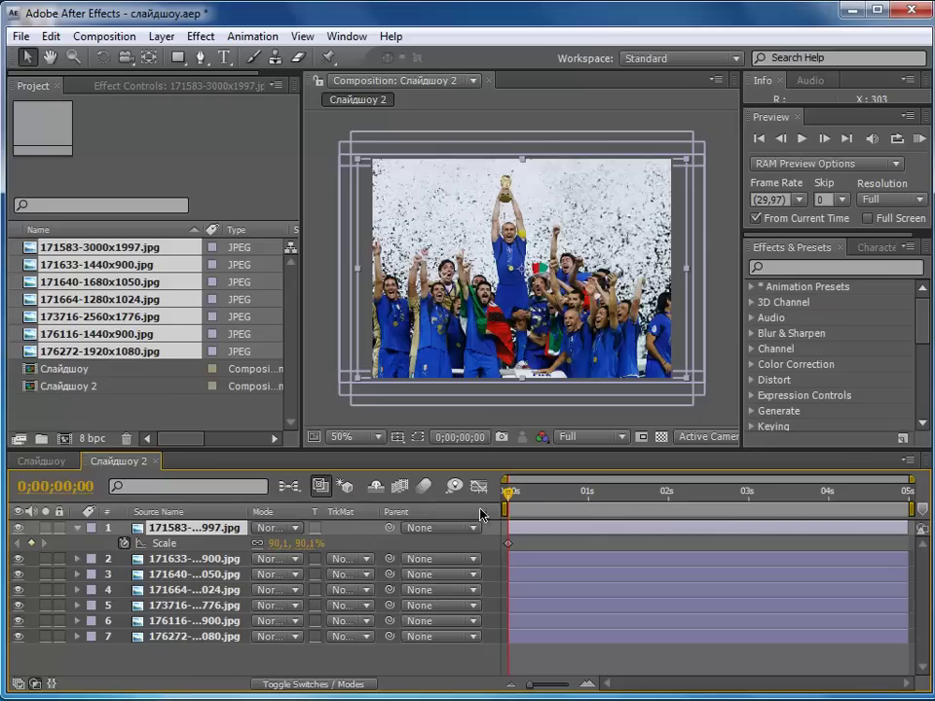
- Add a 100% Scale keyframe at the end of the composition and preview the zoom
{"action": "left_click_drag", "start_coordinate": [502, 497], "coordinate": [926, 498]}
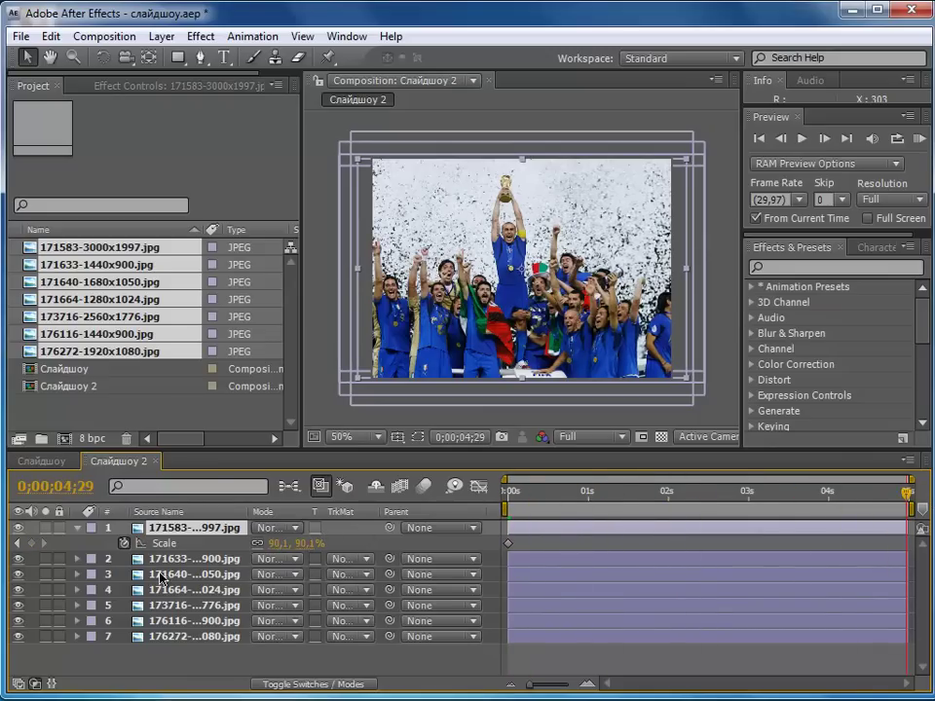
{"action": "left_click", "coordinate": [276, 544]}
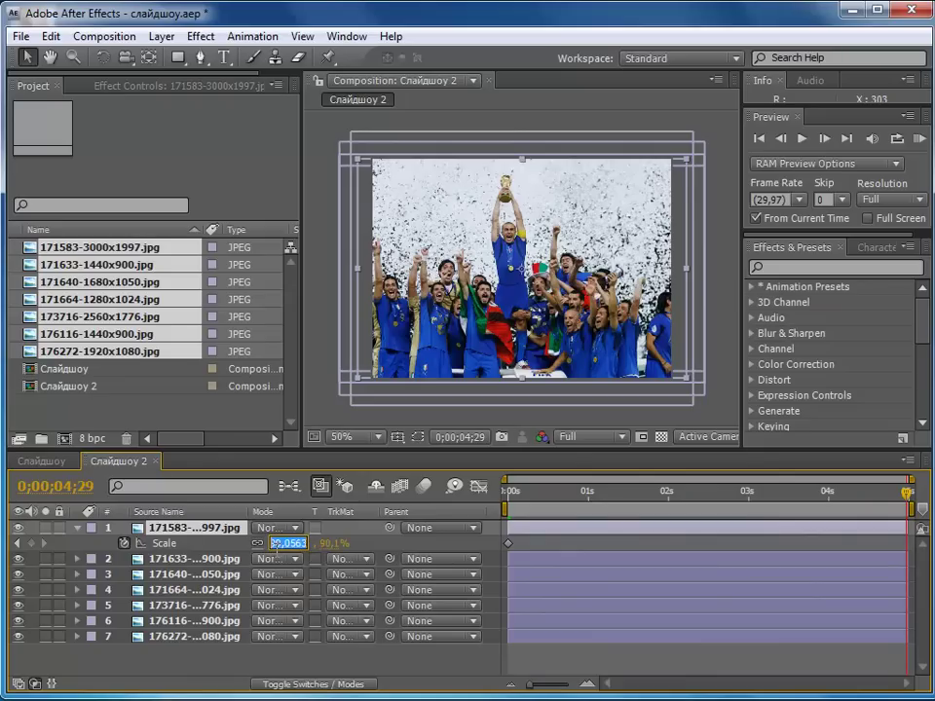
{"action": "type", "text": "100"}
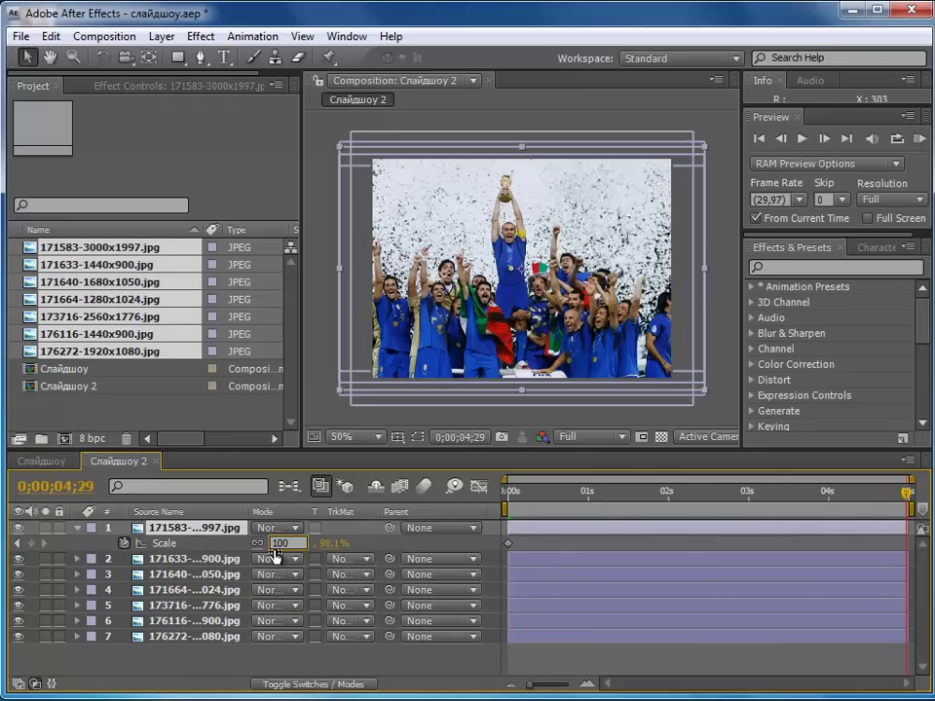
{"action": "key", "text": "Return"}
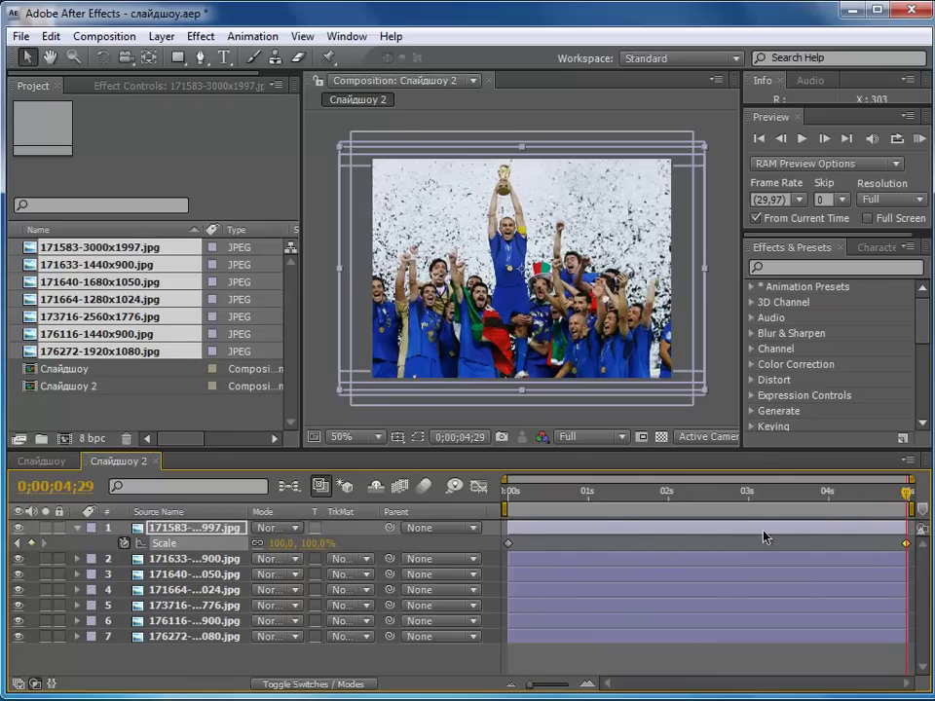
{"action": "mouse_move", "coordinate": [500, 568]}
{"action": "left_mouse_down"}
{"action": "mouse_move", "coordinate": [808, 581]}
{"action": "mouse_move", "coordinate": [911, 560]}
{"action": "left_mouse_up"}
- Search effects for 'cc pa' and drag CC Page Turn onto layer 1
{"action": "left_click", "coordinate": [816, 494]}
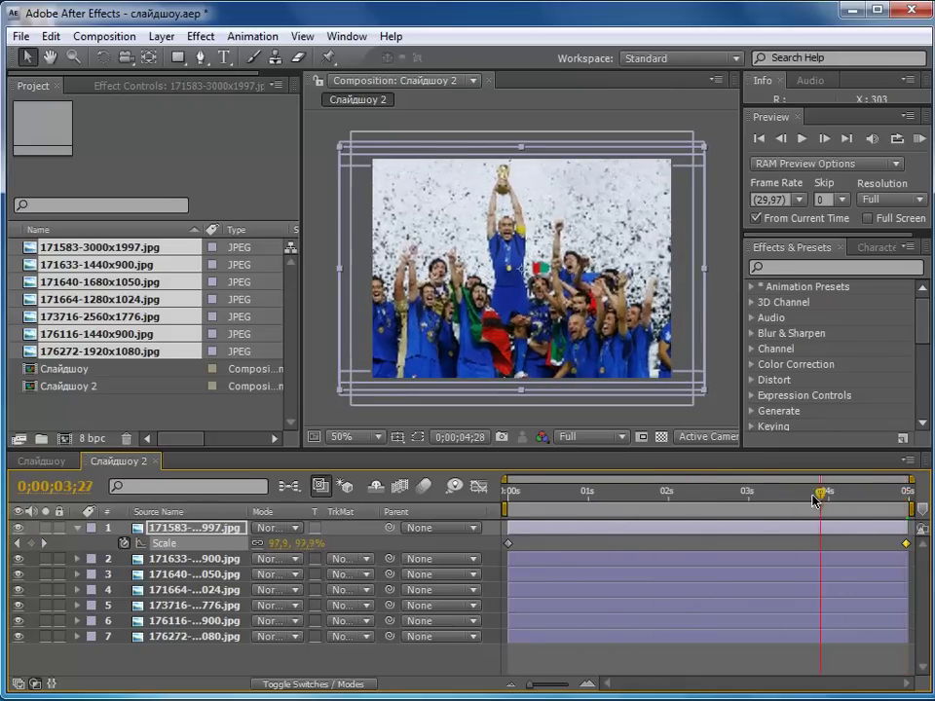
{"action": "left_click_drag", "start_coordinate": [816, 501], "coordinate": [830, 494]}
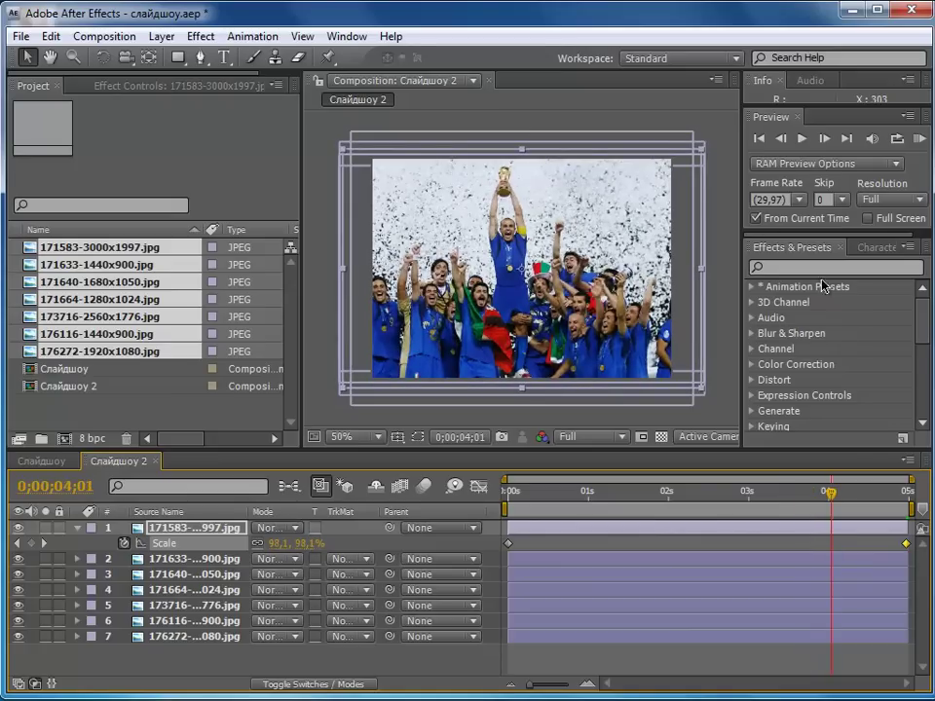
{"action": "left_click", "coordinate": [790, 266]}
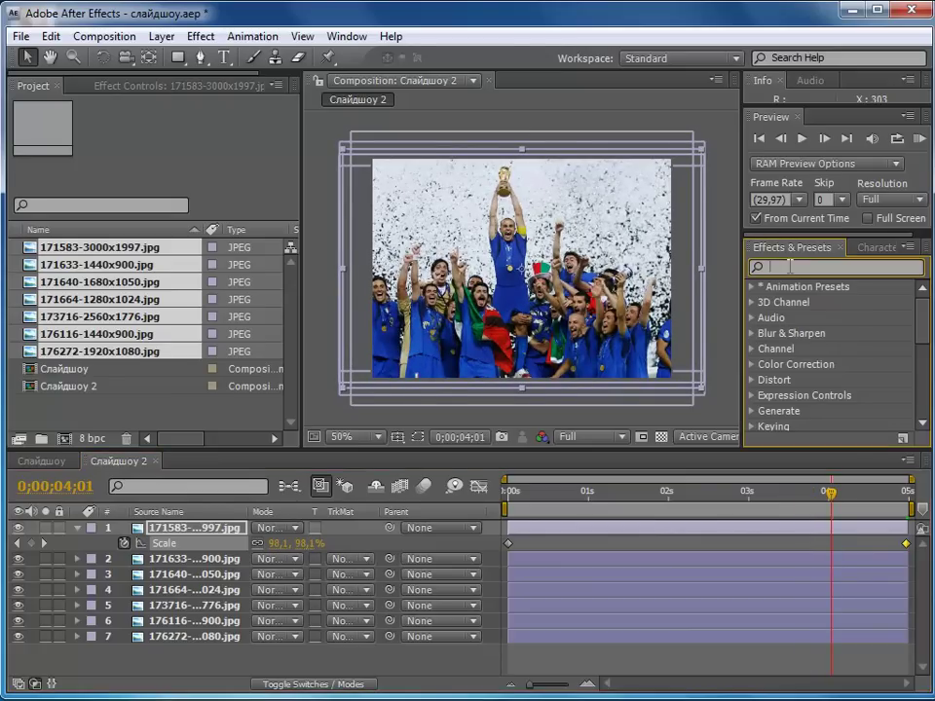
{"action": "type", "text": "cc page turn"}
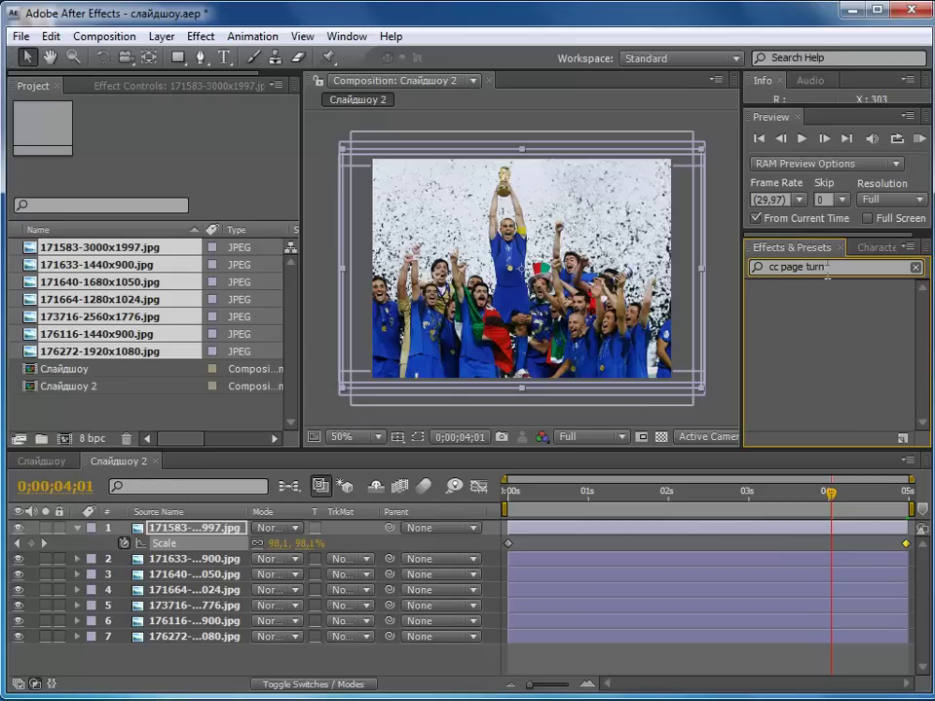
{"action": "triple_click", "coordinate": [788, 269]}
{"action": "key", "text": "BackSpace"}
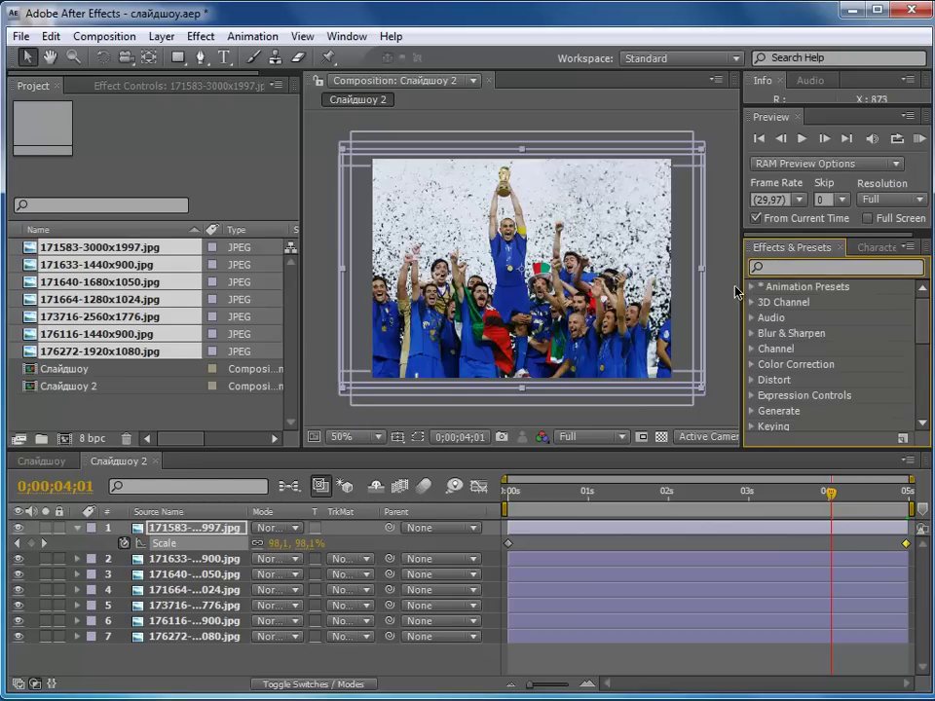
{"action": "type", "text": "c"}
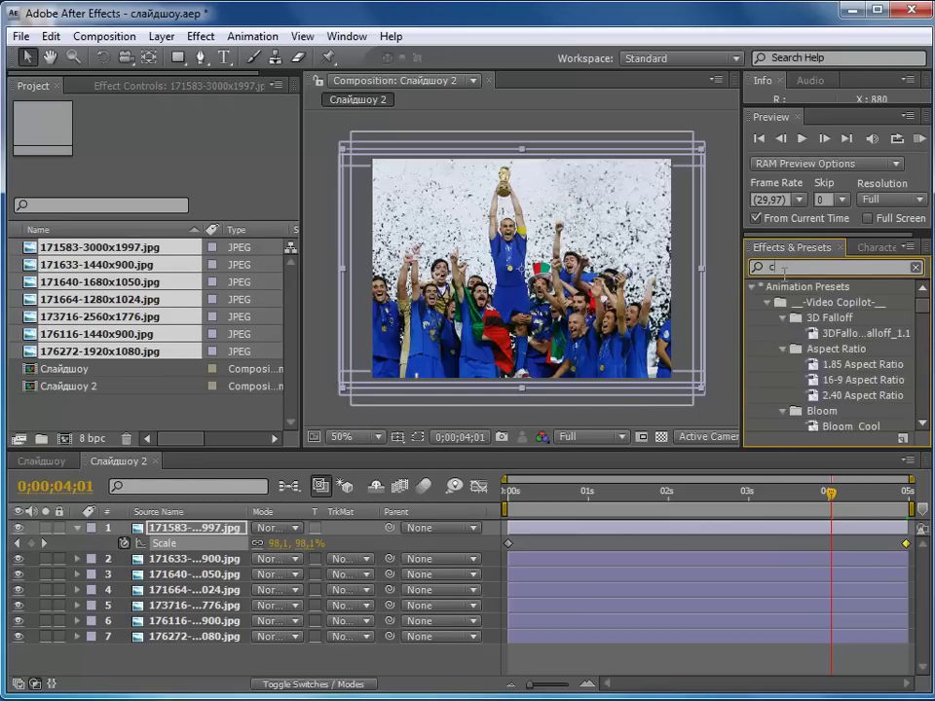
{"action": "type", "text": "c"}
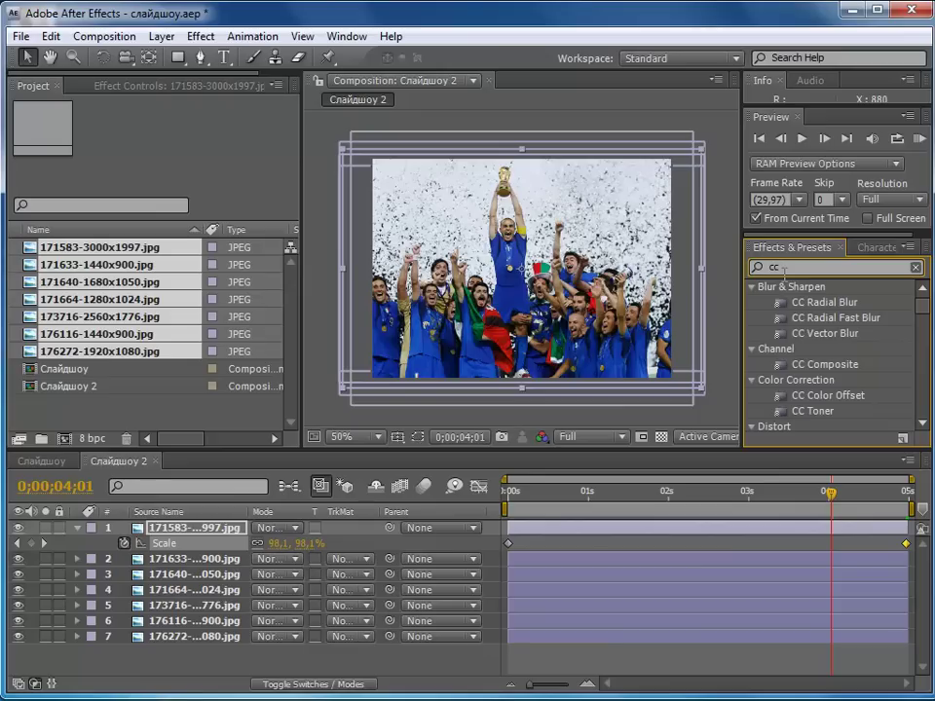
{"action": "type", "text": " pa"}
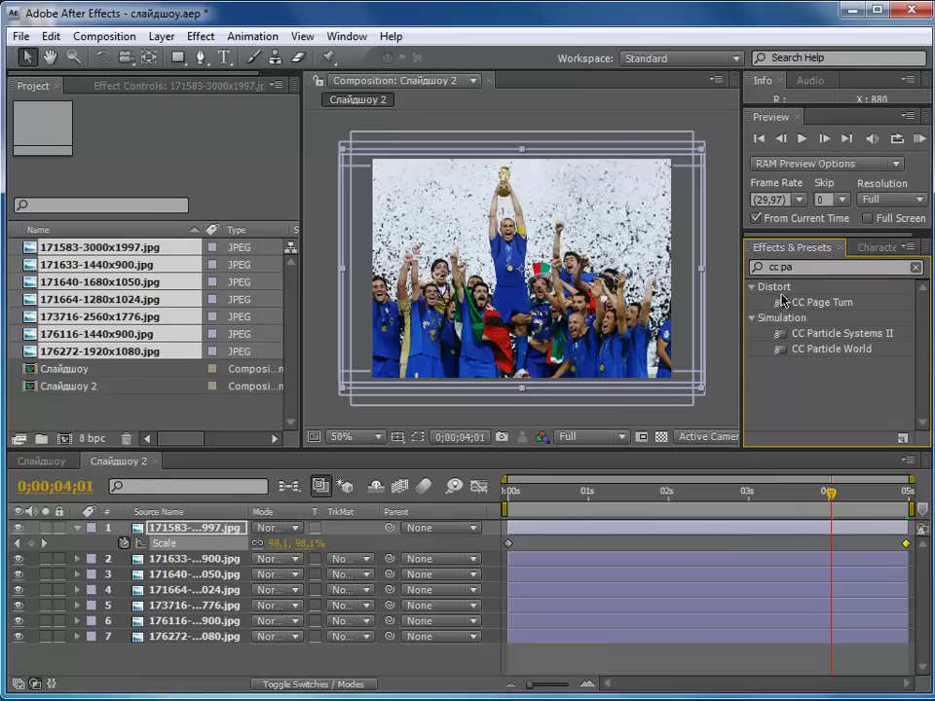
{"action": "left_click_drag", "start_coordinate": [799, 302], "coordinate": [693, 364]}
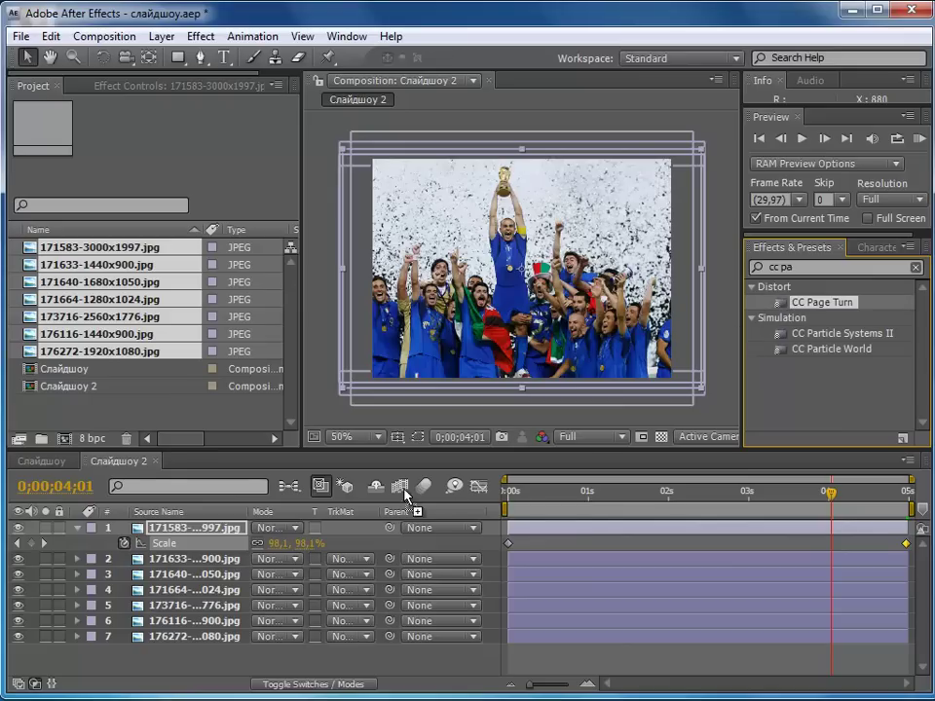
{"action": "left_click_drag", "start_coordinate": [407, 497], "coordinate": [180, 529]}
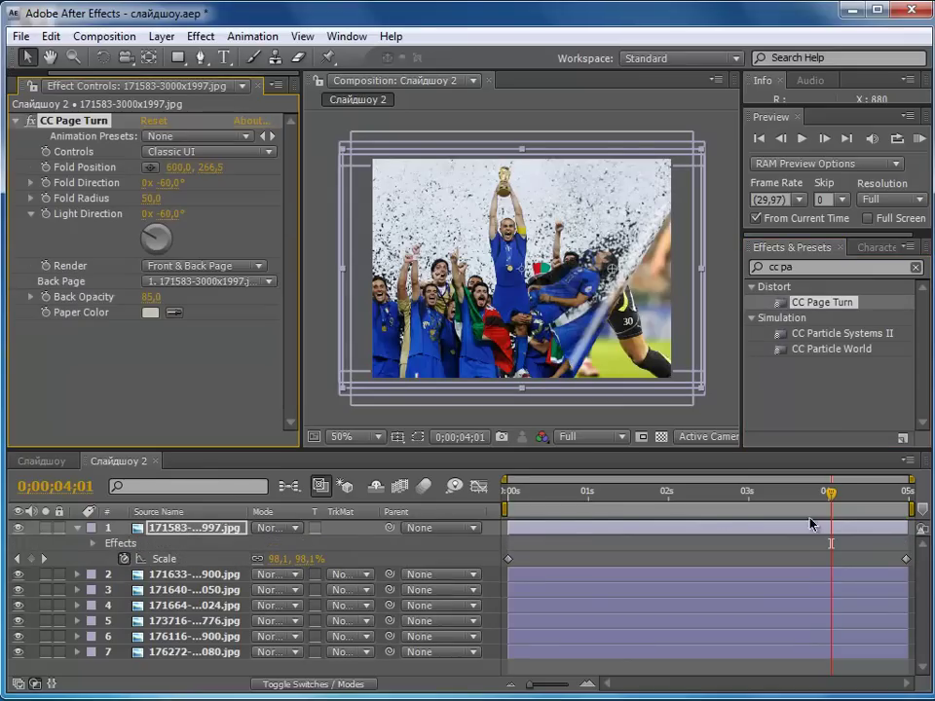
- Near 4 seconds, move the page-turn Fold Position lower to 561,3, 450,1
{"action": "mouse_move", "coordinate": [830, 493]}
{"action": "left_mouse_down"}
{"action": "mouse_move", "coordinate": [799, 494]}
{"action": "mouse_move", "coordinate": [828, 494]}
{"action": "left_mouse_up"}
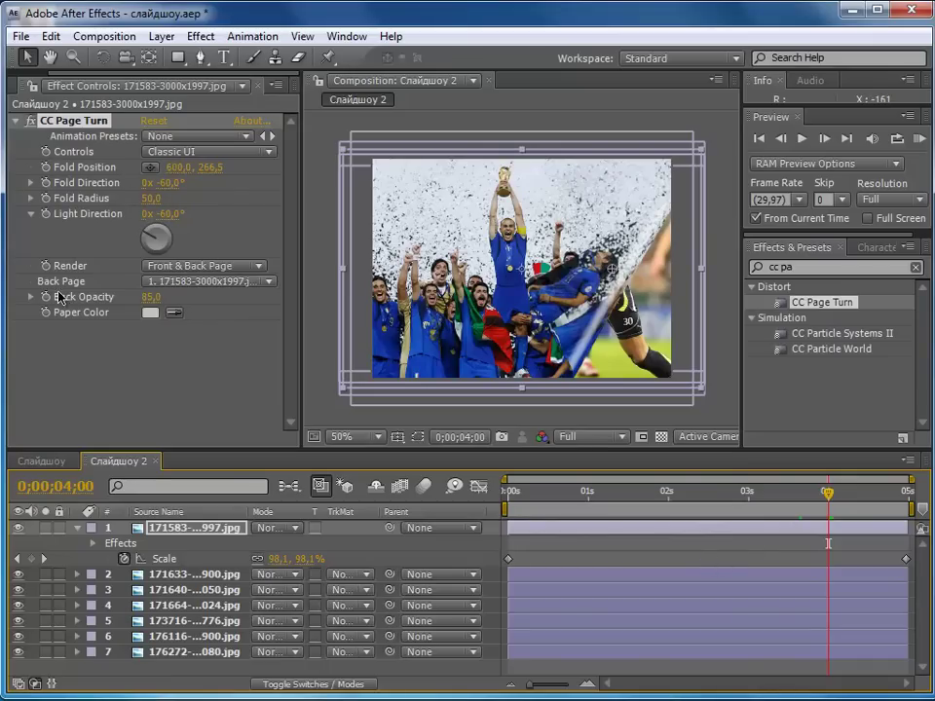
{"action": "left_click", "coordinate": [150, 166]}
{"action": "left_click", "coordinate": [434, 299]}
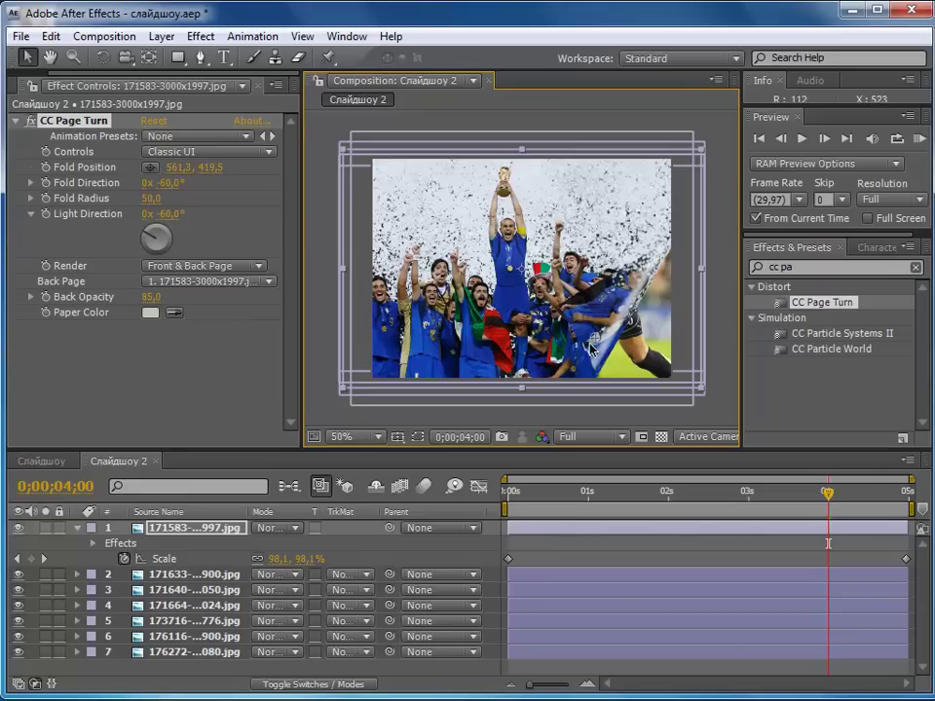
{"action": "mouse_move", "coordinate": [600, 340]}
{"action": "left_mouse_down"}
{"action": "mouse_move", "coordinate": [447, 349]}
{"action": "mouse_move", "coordinate": [444, 237]}
{"action": "mouse_move", "coordinate": [599, 358]}
{"action": "left_mouse_up"}
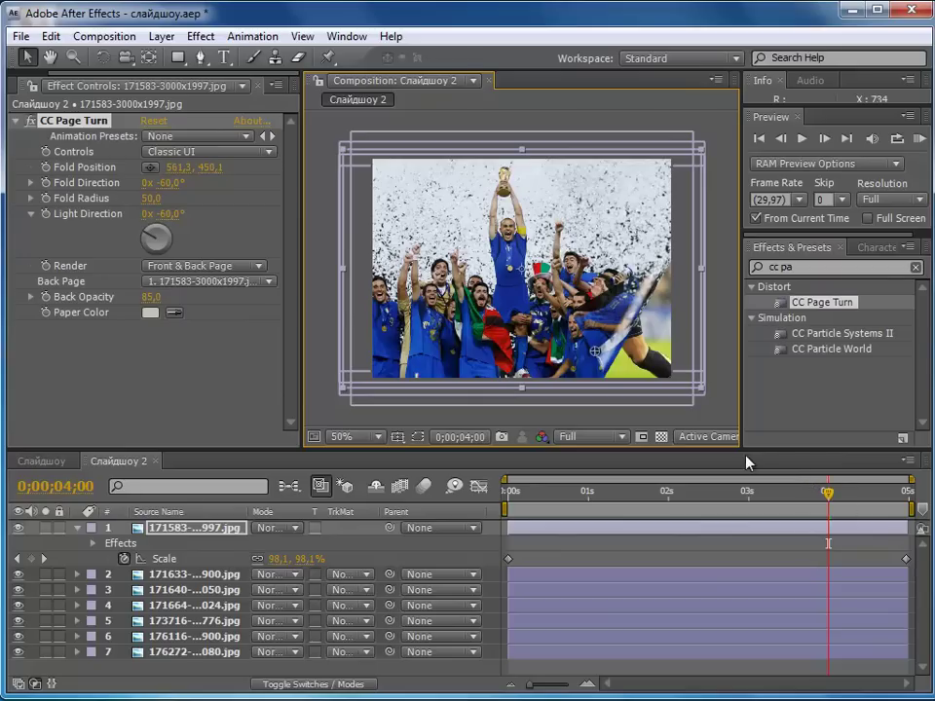
- Keyframe Fold Position from off-corner at 4 s to past the top-left at the end, then save
{"action": "left_click", "coordinate": [45, 167]}
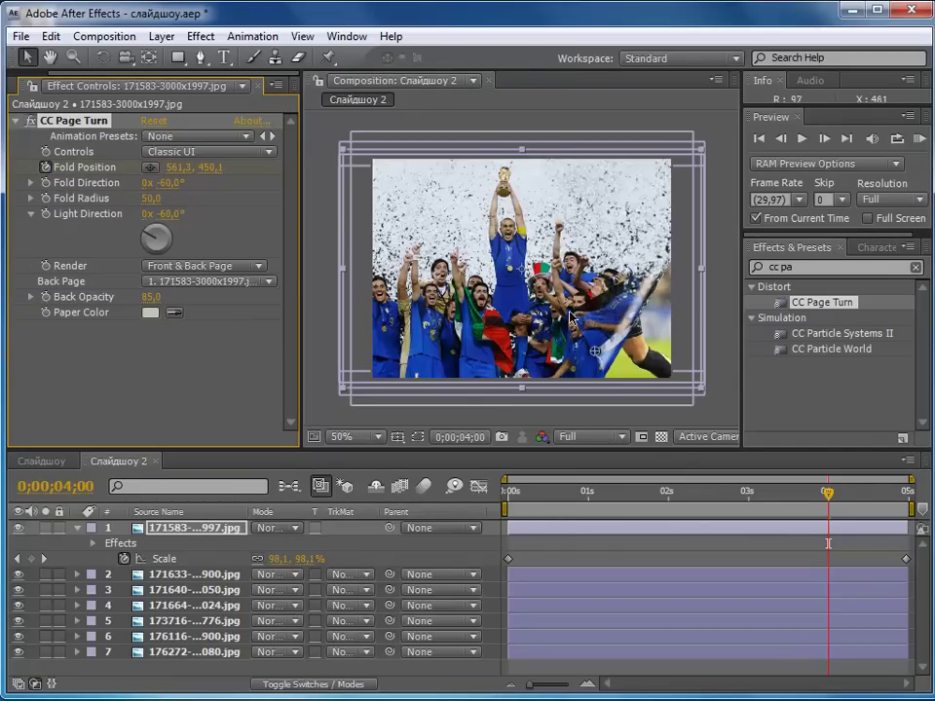
{"action": "mouse_move", "coordinate": [596, 351]}
{"action": "left_mouse_down"}
{"action": "mouse_move", "coordinate": [641, 351]}
{"action": "mouse_move", "coordinate": [706, 407]}
{"action": "left_mouse_up"}
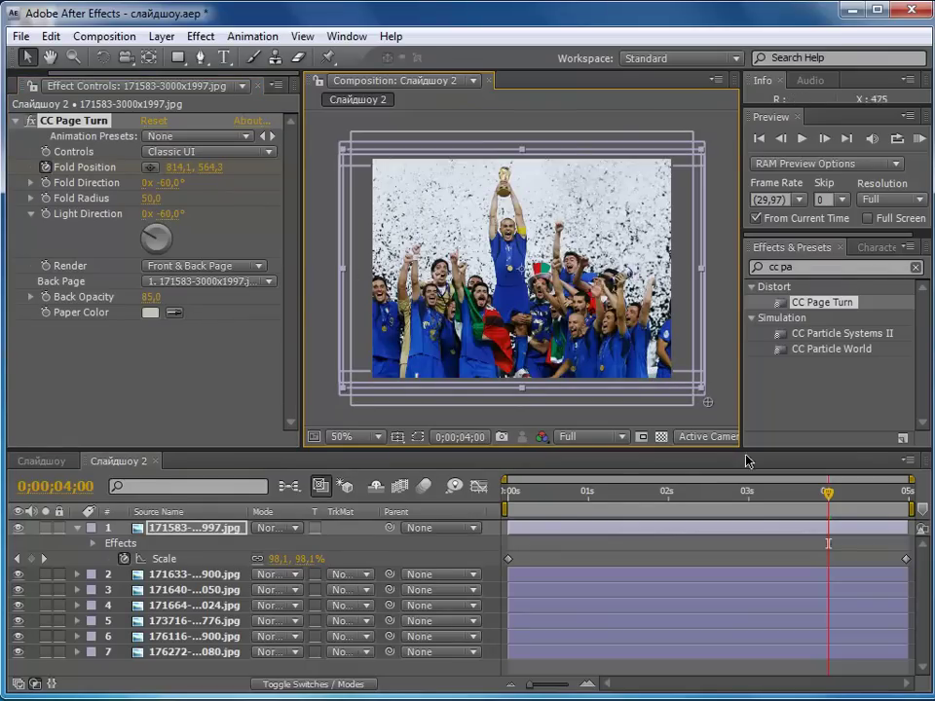
{"action": "left_click_drag", "start_coordinate": [827, 495], "coordinate": [905, 495]}
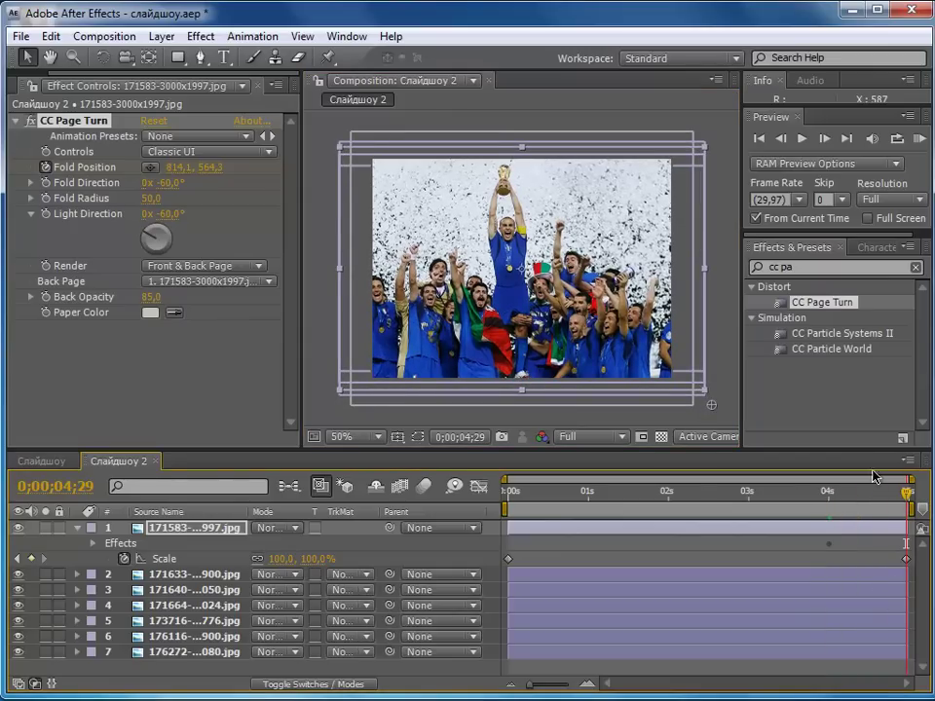
{"action": "mouse_move", "coordinate": [713, 409]}
{"action": "left_mouse_down"}
{"action": "mouse_move", "coordinate": [366, 243]}
{"action": "mouse_move", "coordinate": [318, 126]}
{"action": "left_mouse_up"}
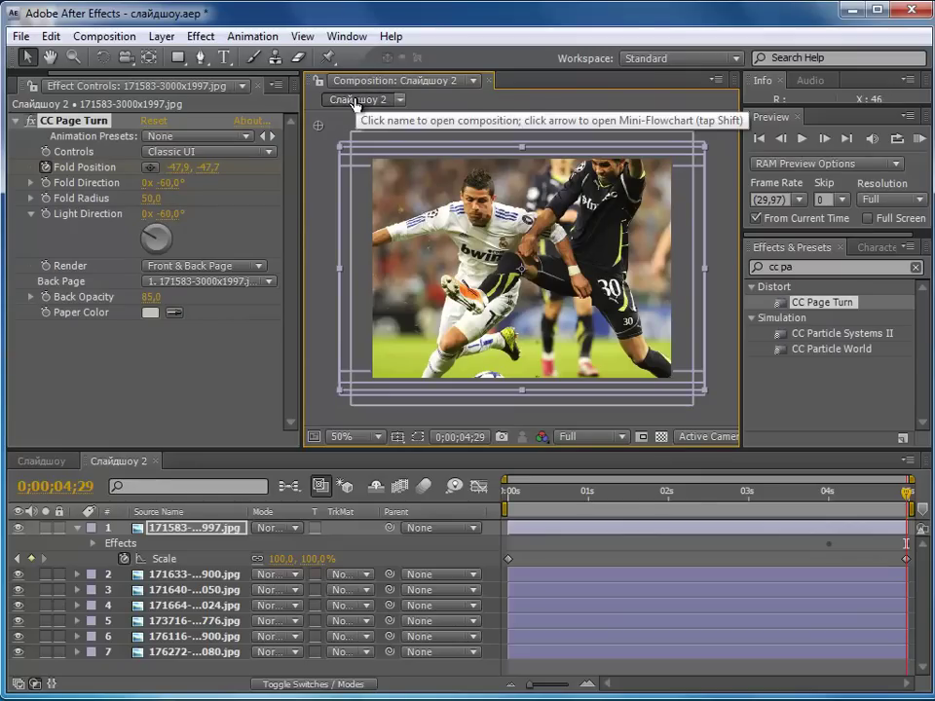
{"action": "key", "text": "ctrl+s"}
{"action": "mouse_move", "coordinate": [911, 497]}
{"action": "left_mouse_down"}
{"action": "mouse_move", "coordinate": [743, 513]}
{"action": "mouse_move", "coordinate": [874, 522]}
{"action": "mouse_move", "coordinate": [857, 519]}
{"action": "left_mouse_up"}
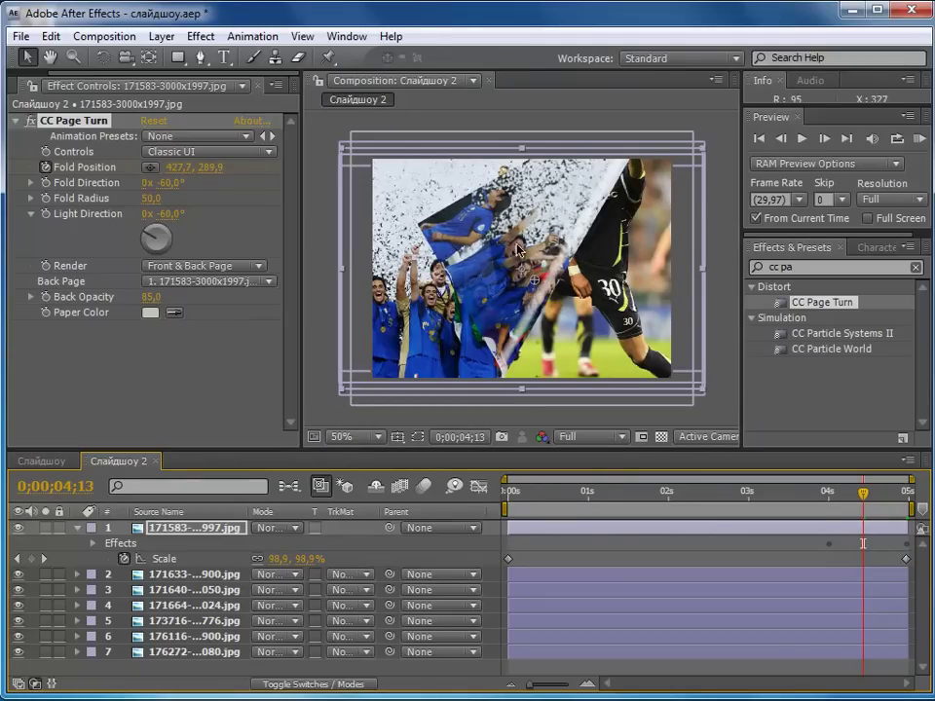
- Set CC Page Turn's Back Page to None, Back Opacity to 100 and Paper Color near-white
{"action": "left_click", "coordinate": [149, 312]}
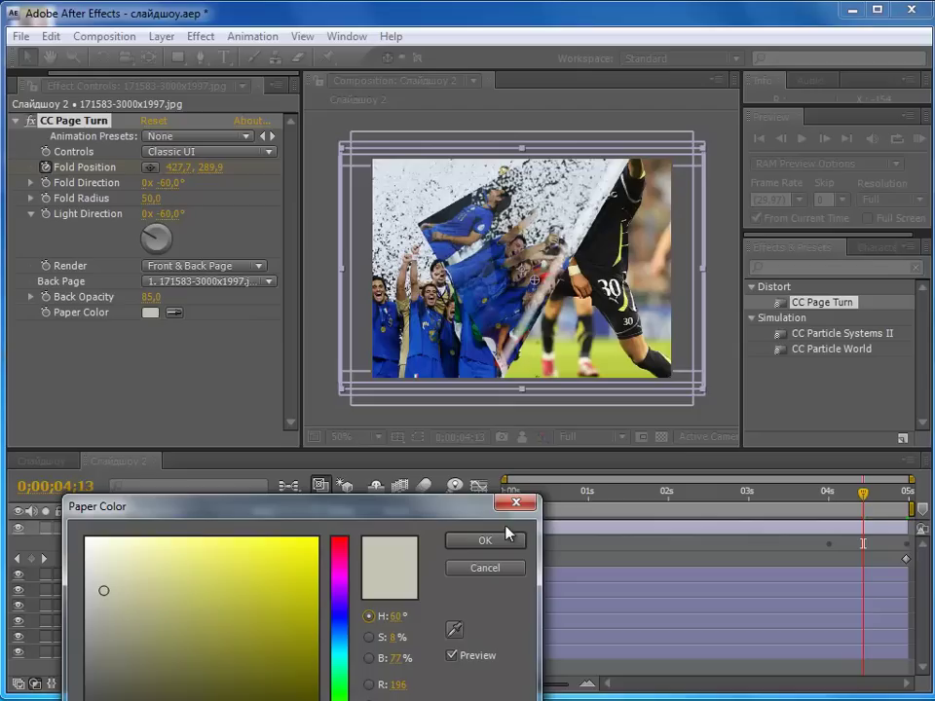
{"action": "left_click", "coordinate": [100, 590]}
{"action": "left_click", "coordinate": [457, 542]}
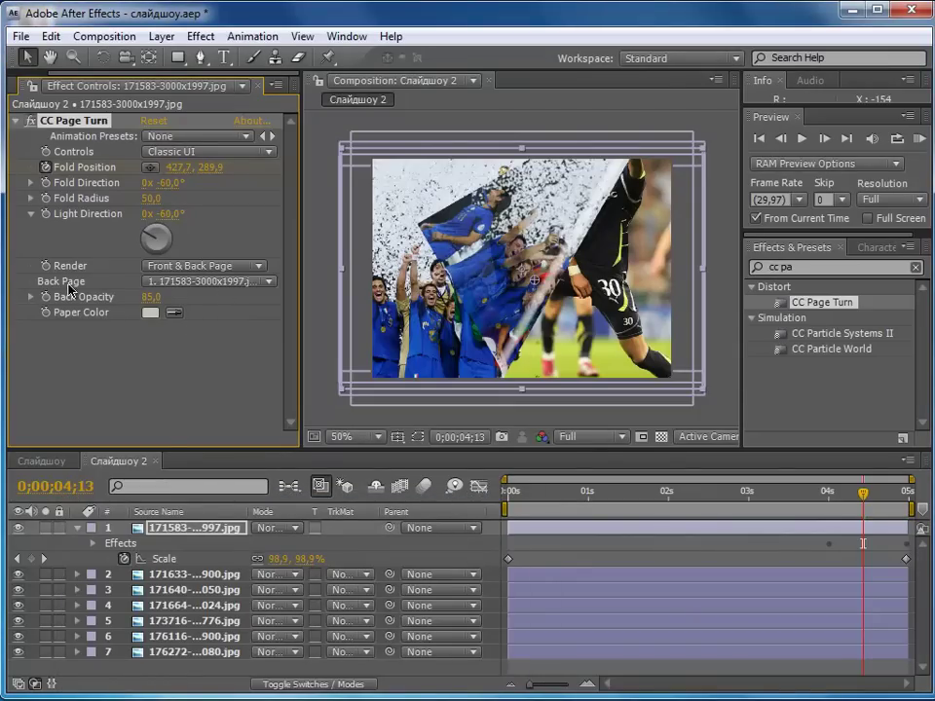
{"action": "left_click", "coordinate": [146, 284]}
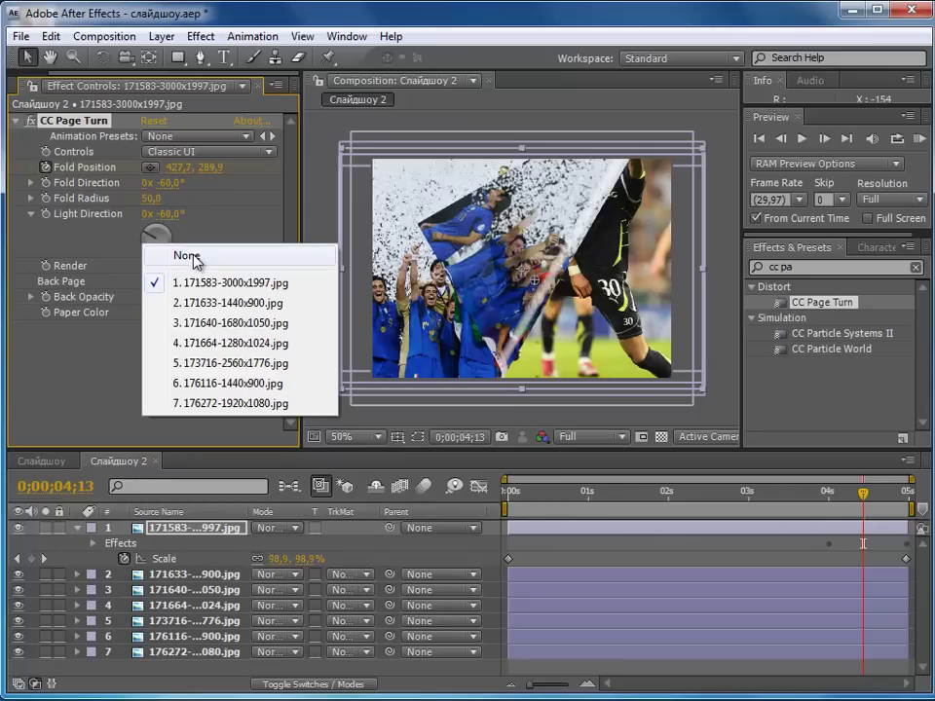
{"action": "left_click", "coordinate": [184, 259]}
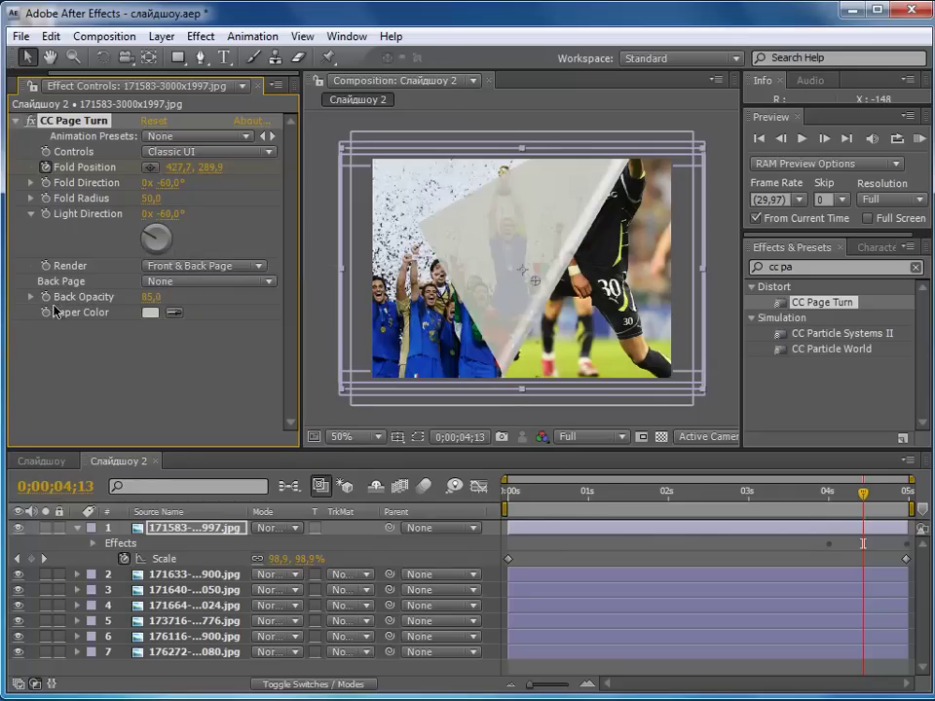
{"action": "left_click_drag", "start_coordinate": [151, 303], "coordinate": [165, 301]}
{"action": "left_click", "coordinate": [151, 313]}
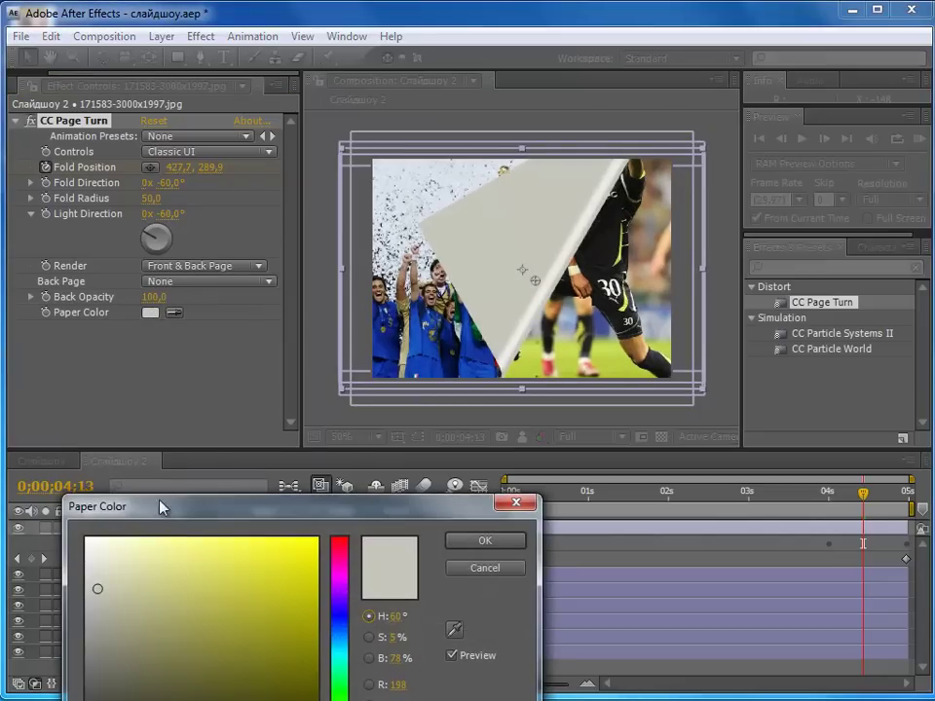
{"action": "left_click_drag", "start_coordinate": [115, 581], "coordinate": [86, 568]}
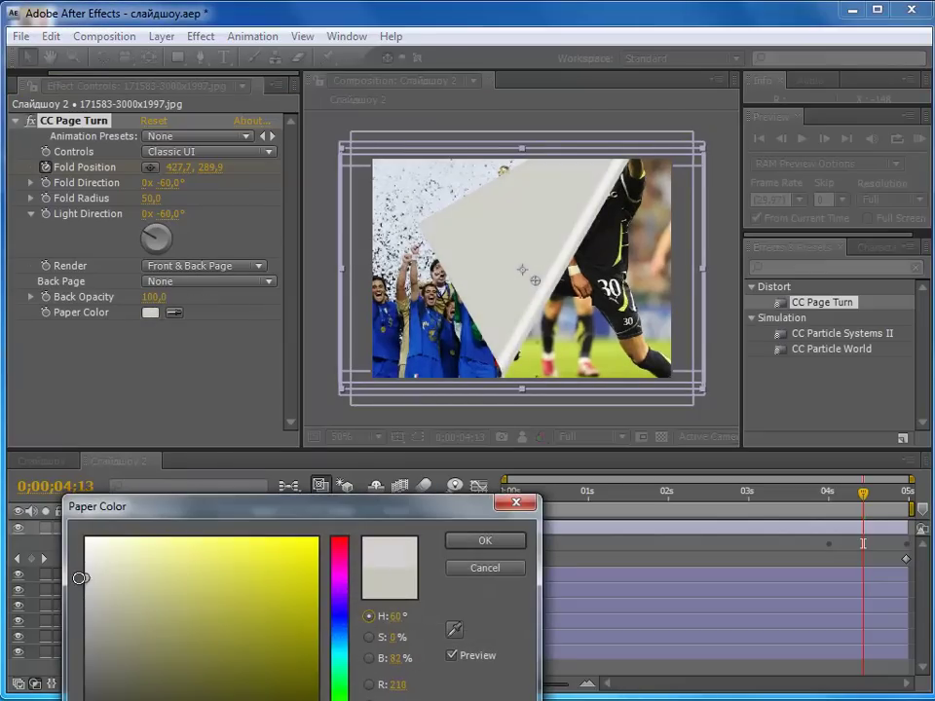
{"action": "left_click", "coordinate": [484, 541]}
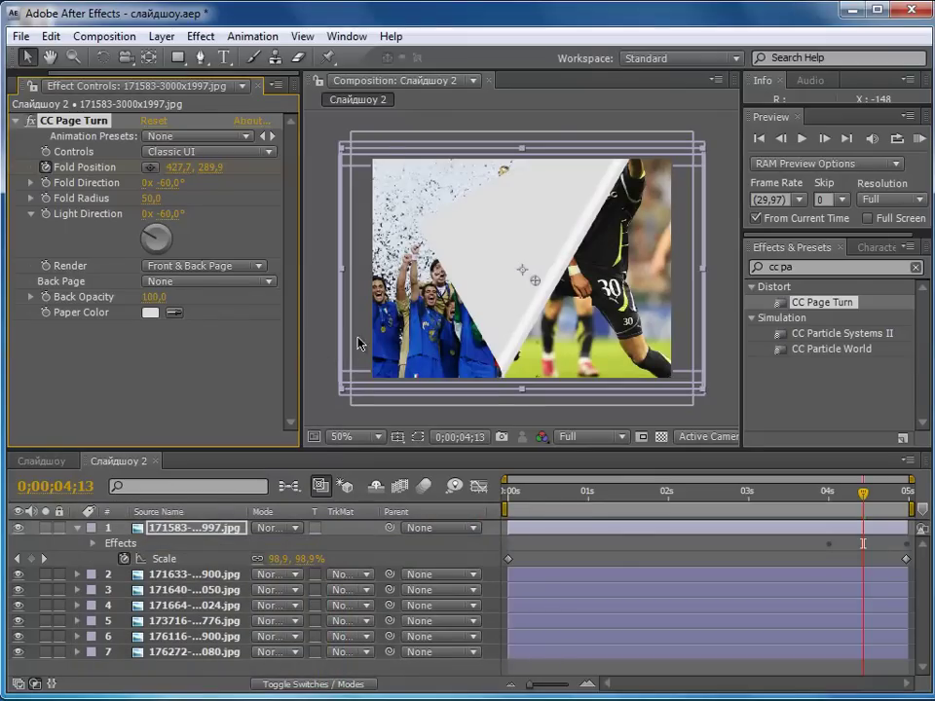
{"action": "left_click_drag", "start_coordinate": [861, 498], "coordinate": [804, 532]}
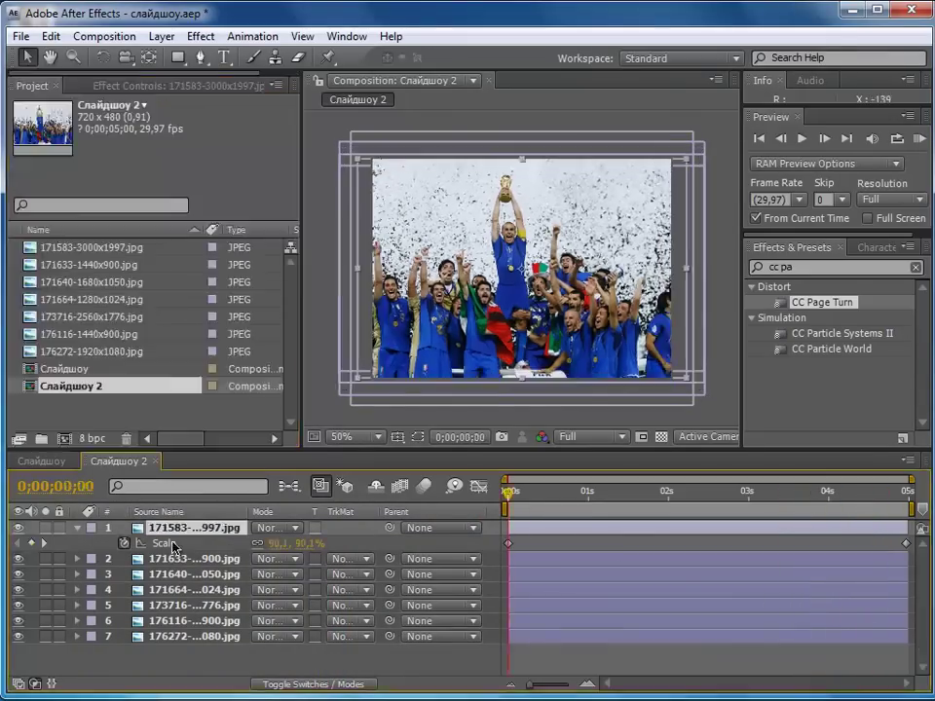
- Show only layer 1's animated properties and select its keyframes
{"action": "left_click", "coordinate": [77, 528]}
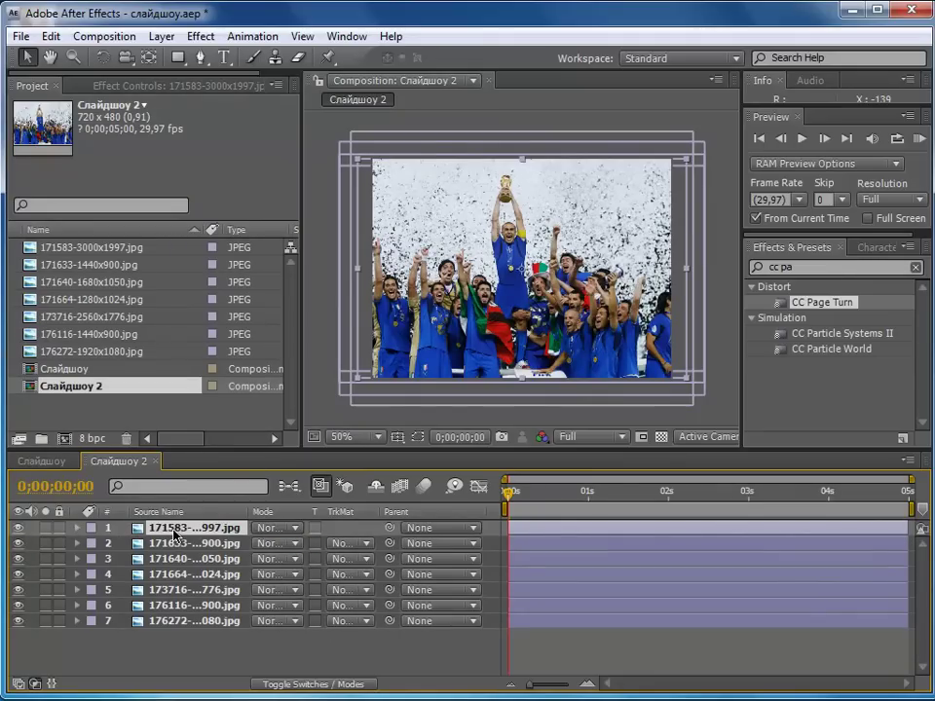
{"action": "key", "text": "u"}
{"action": "key", "text": "u"}
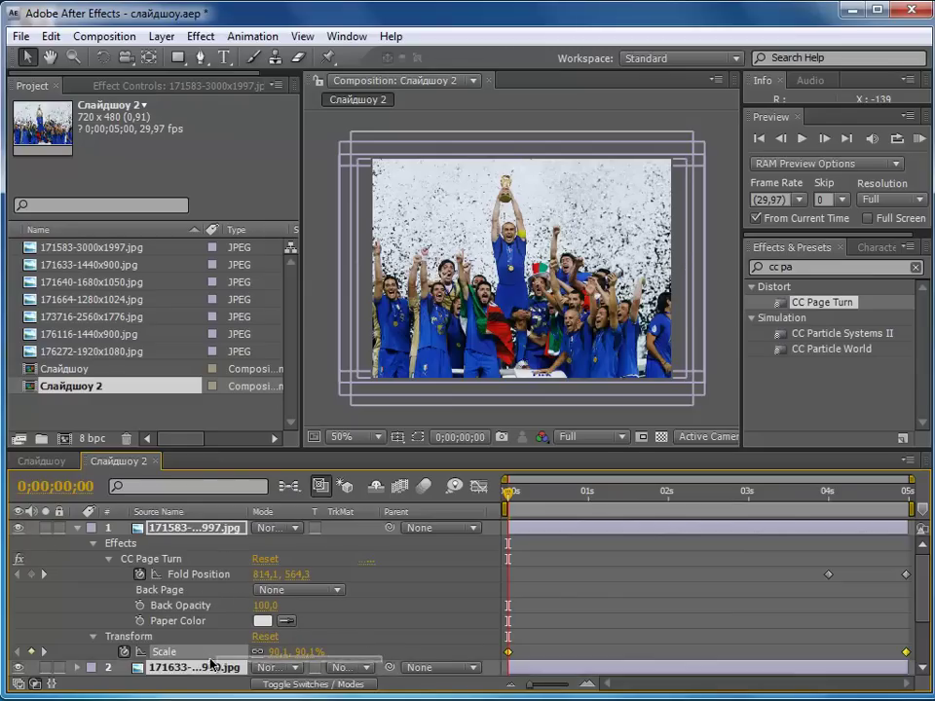
{"action": "left_click_drag", "start_coordinate": [381, 655], "coordinate": [98, 550]}
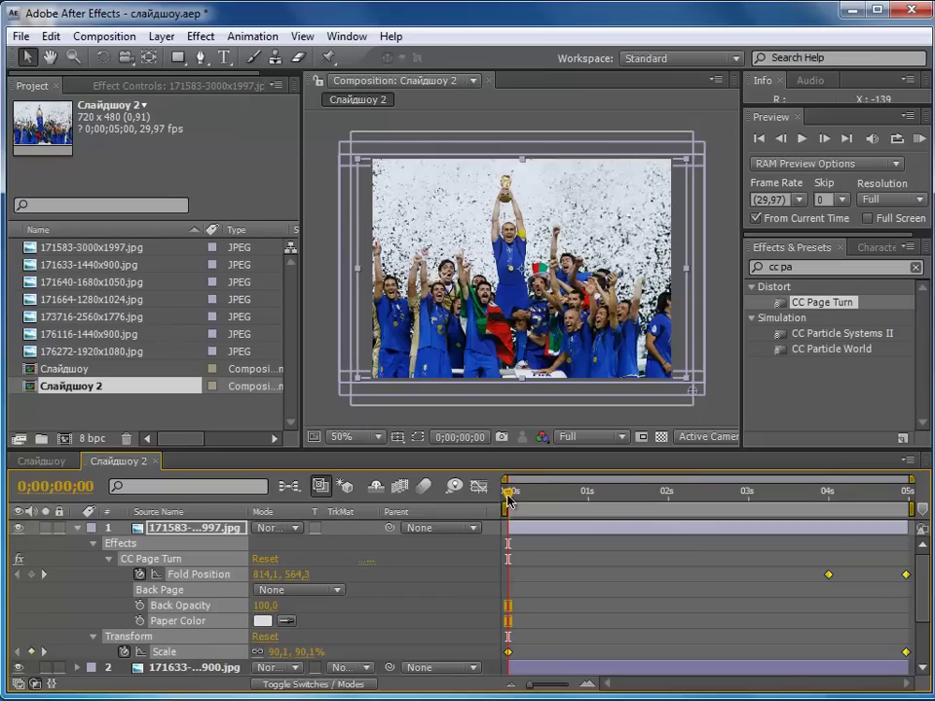
- Fit photo layers 2–7 to the comp size with Ctrl+Alt+F, then select all seven layers
{"action": "scroll", "coordinate": [476, 546], "scroll_direction": "down", "scroll_amount": 3}
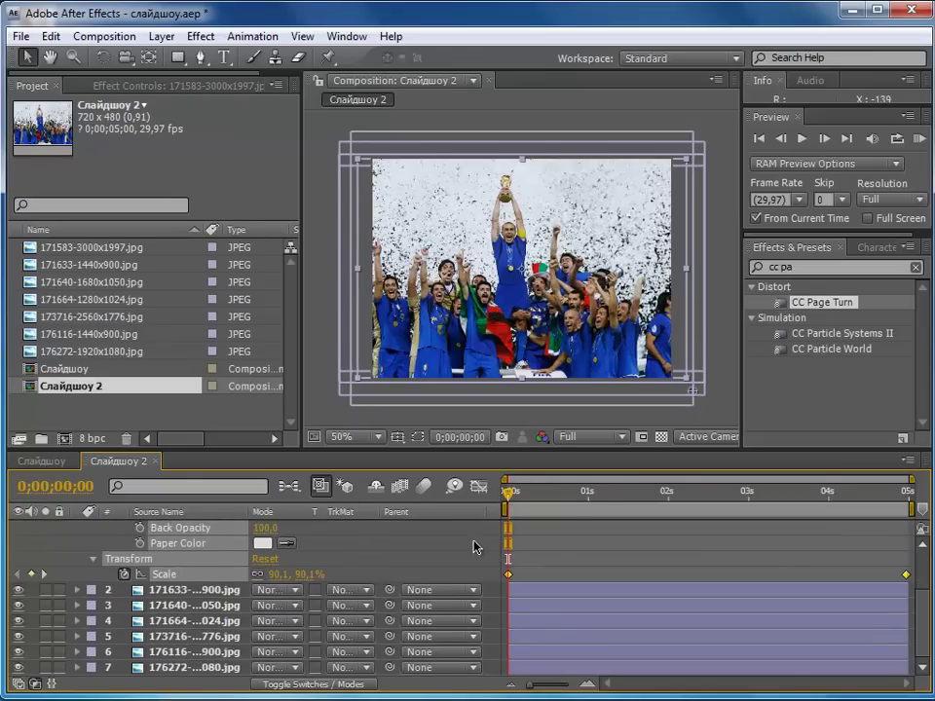
{"action": "left_click", "coordinate": [194, 589]}
{"action": "left_click", "coordinate": [193, 668], "text": "shift"}
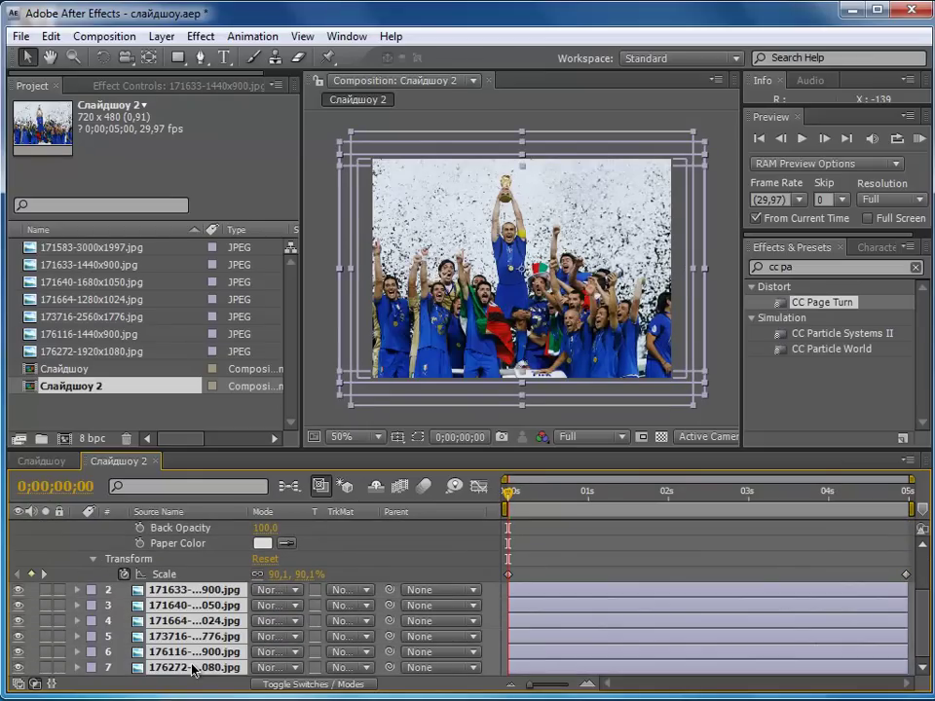
{"action": "scroll", "coordinate": [161, 614], "scroll_direction": "up", "scroll_amount": 2}
{"action": "scroll", "coordinate": [197, 604], "scroll_direction": "down", "scroll_amount": 2}
{"action": "key", "text": "ctrl+alt+f"}
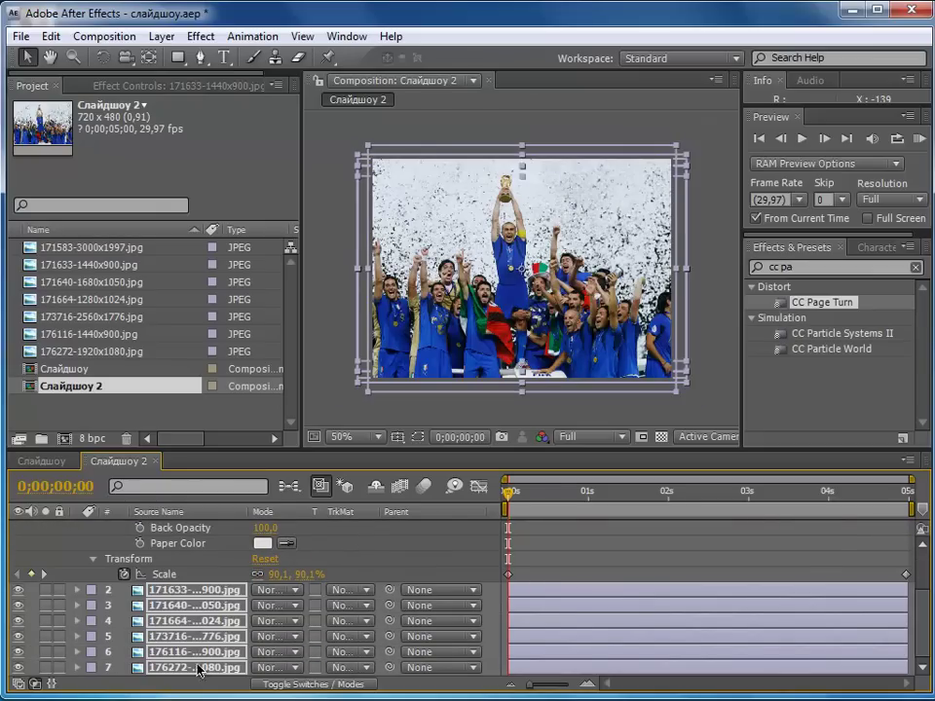
{"action": "scroll", "coordinate": [148, 631], "scroll_direction": "up", "scroll_amount": 2}
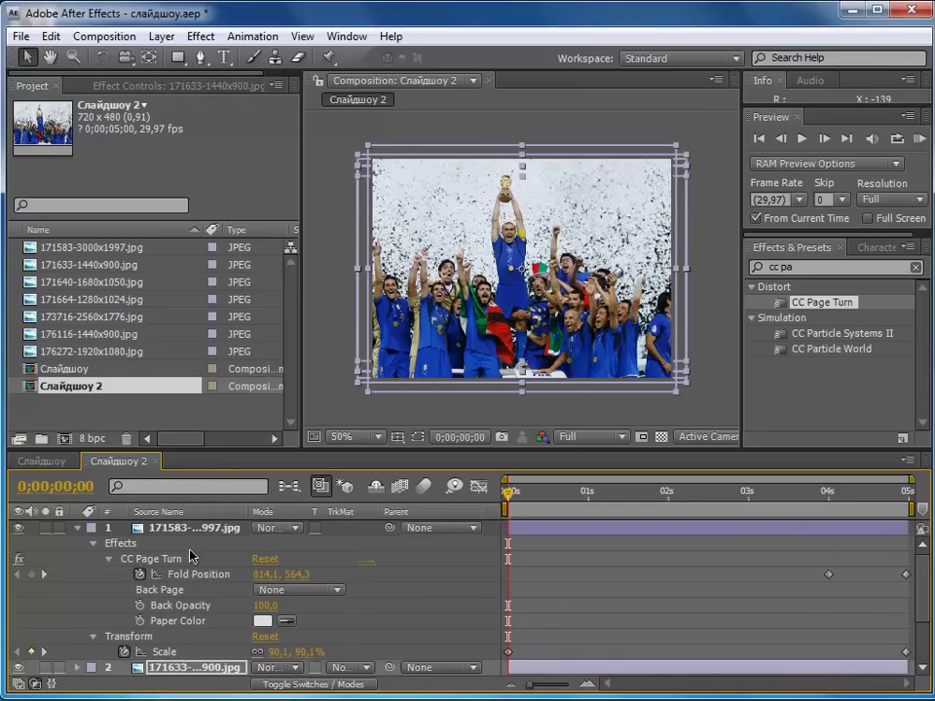
{"action": "left_click", "coordinate": [79, 529]}
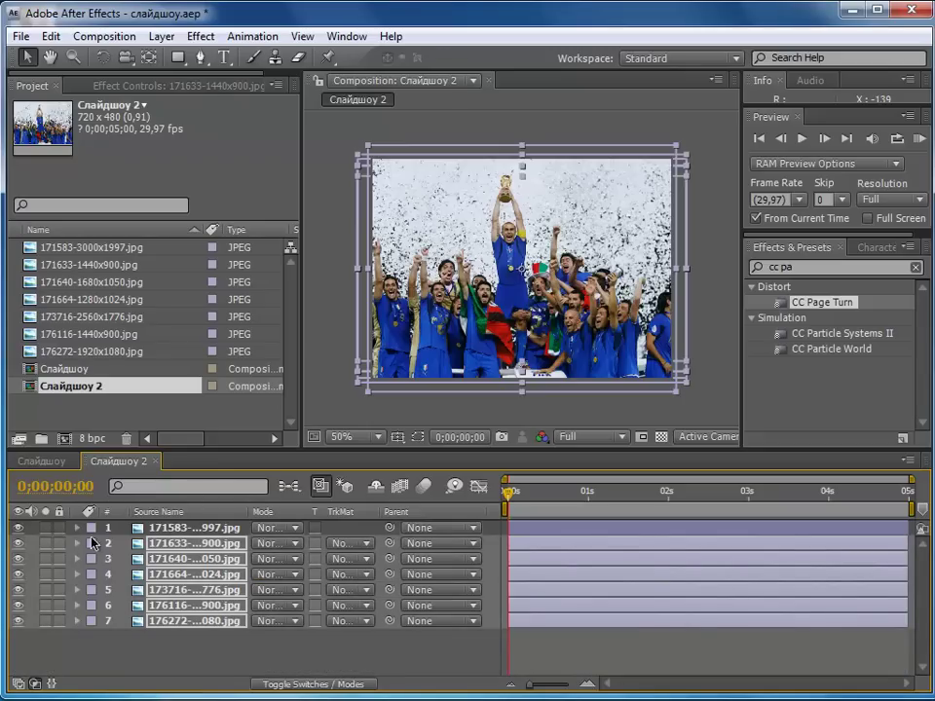
{"action": "left_click_drag", "start_coordinate": [190, 649], "coordinate": [115, 545]}
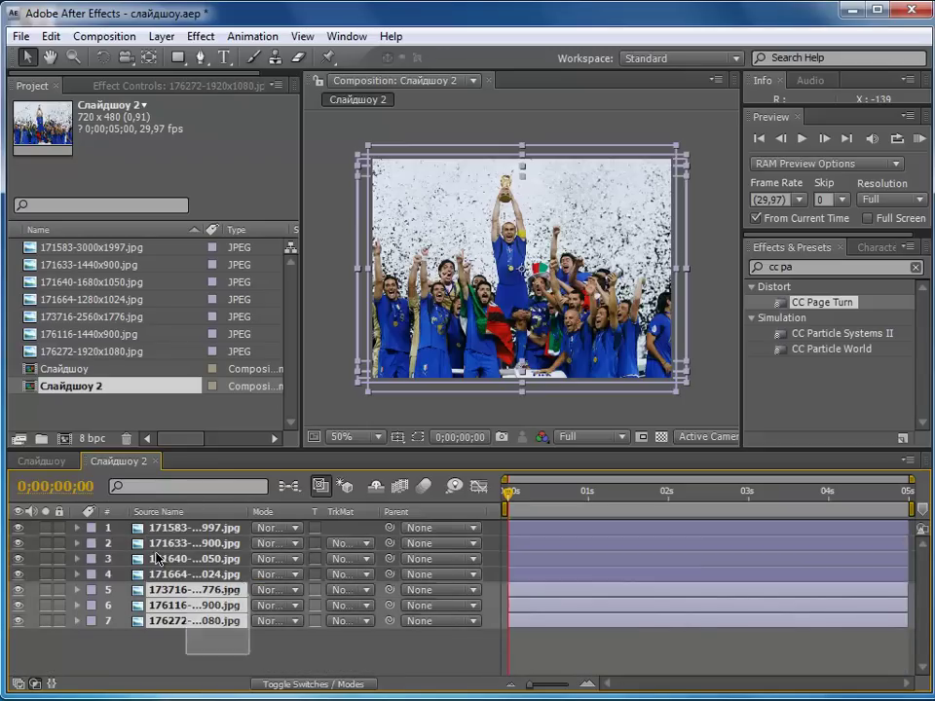
- Run Sequence Layers on the seven photos with a 0;00;01;00 overlap and Transition Off
{"action": "left_click", "coordinate": [253, 37]}
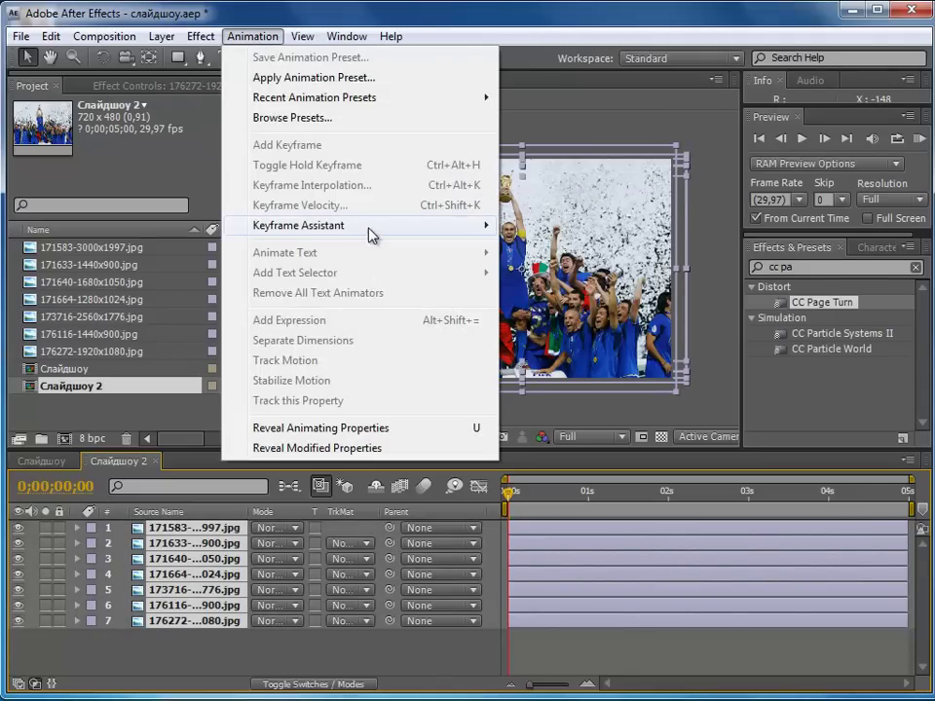
{"action": "mouse_move", "coordinate": [409, 227]}
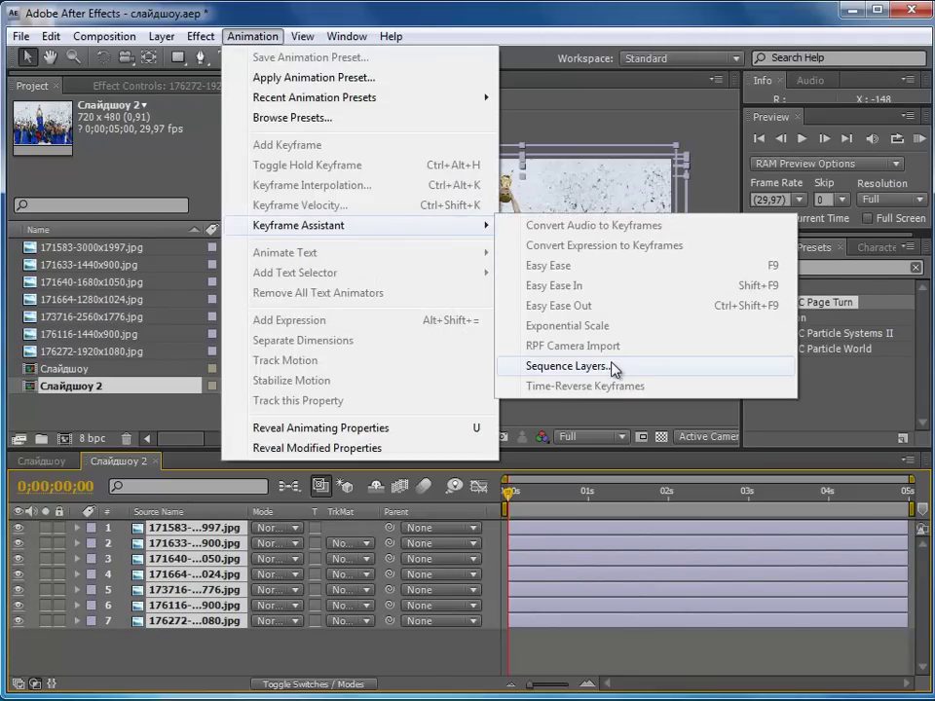
{"action": "left_click", "coordinate": [560, 367]}
{"action": "left_click_drag", "start_coordinate": [612, 216], "coordinate": [576, 242]}
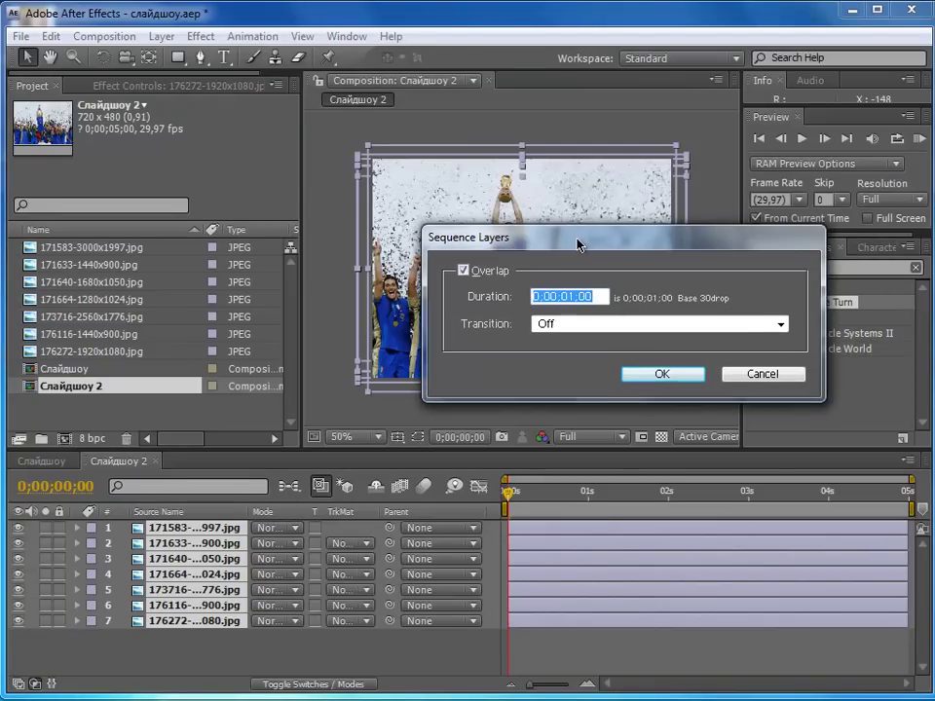
{"action": "left_click", "coordinate": [594, 327]}
{"action": "left_click", "coordinate": [572, 336]}
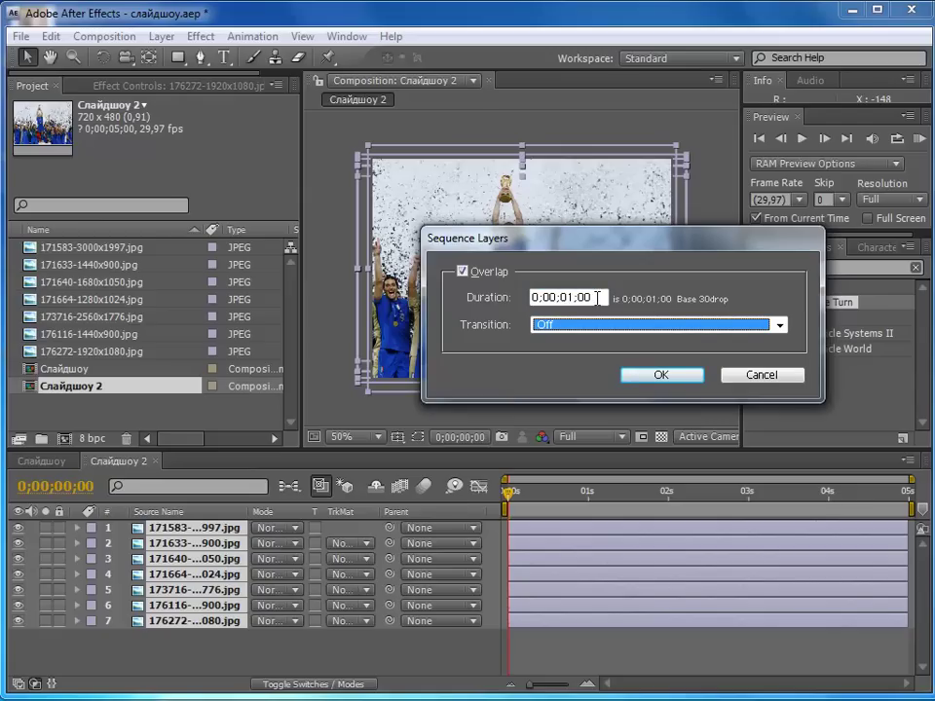
{"action": "left_click", "coordinate": [676, 376]}
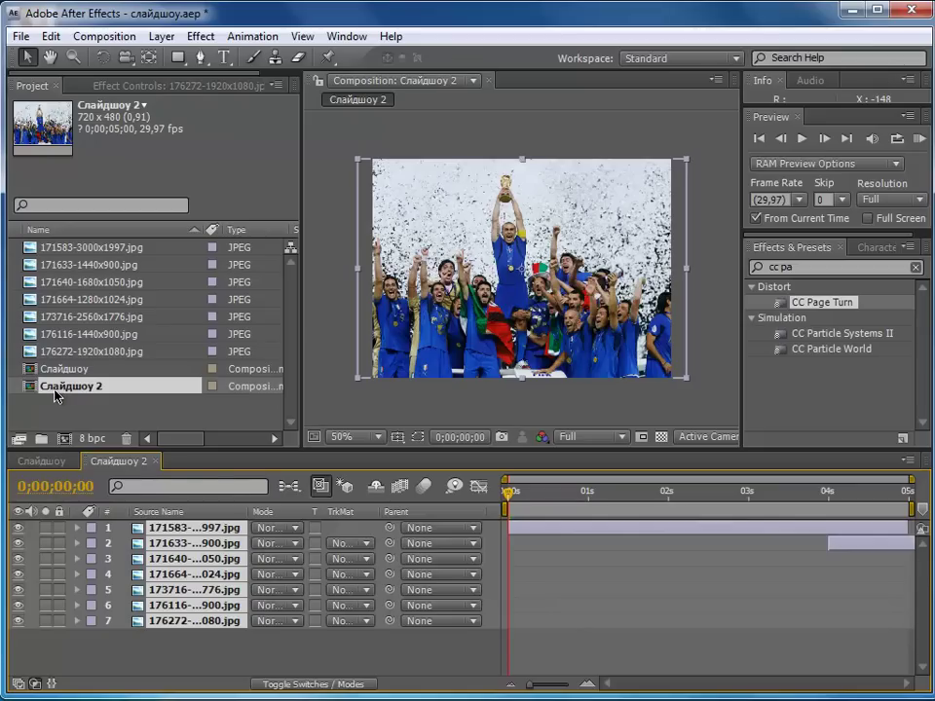
- Change Слайдшоу 2's duration to 0;00;30;00 and zoom the timeline out to show all layers
{"action": "right_click", "coordinate": [54, 390]}
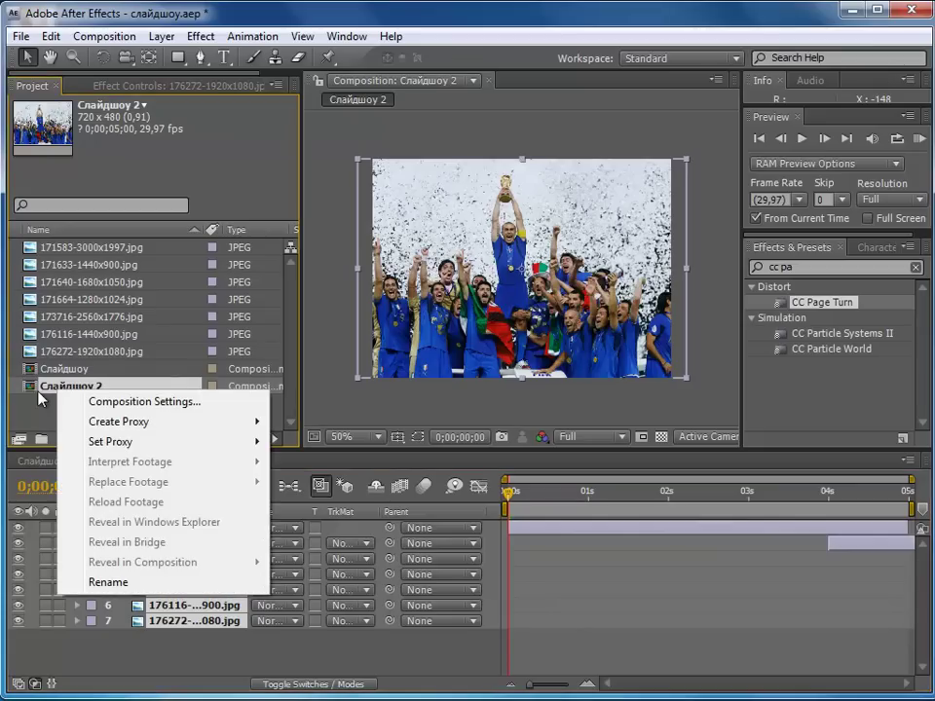
{"action": "left_click", "coordinate": [175, 403]}
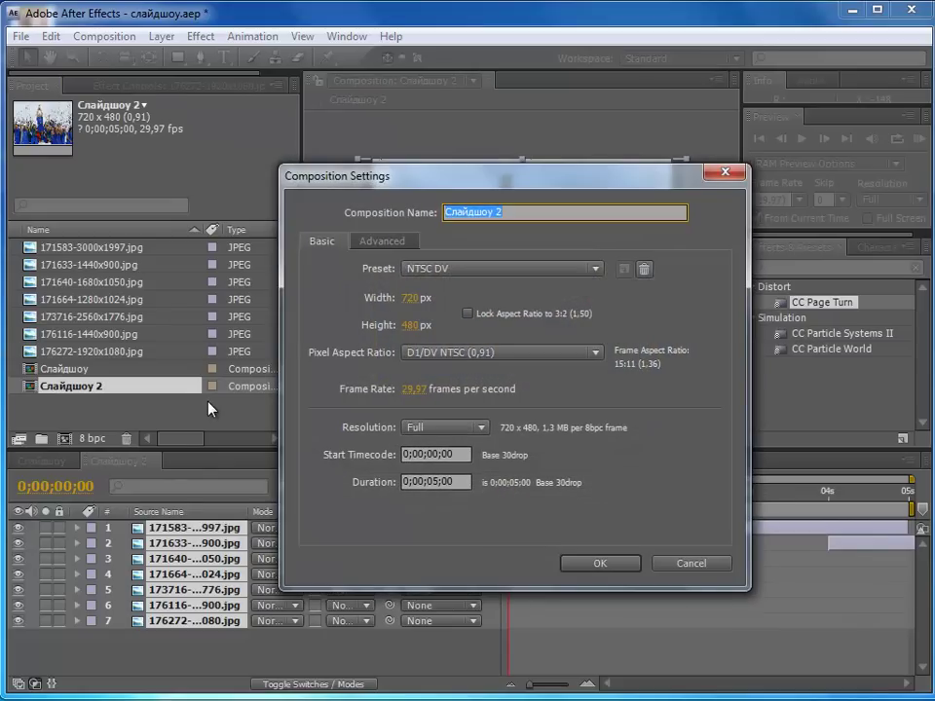
{"action": "left_click_drag", "start_coordinate": [471, 188], "coordinate": [478, 236]}
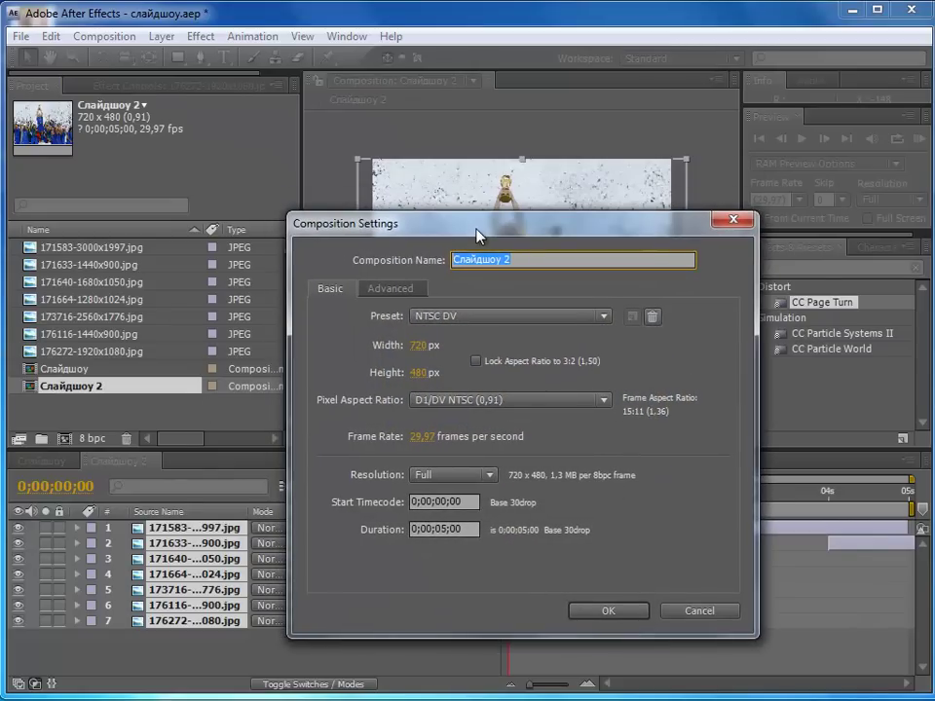
{"action": "double_click", "coordinate": [446, 528]}
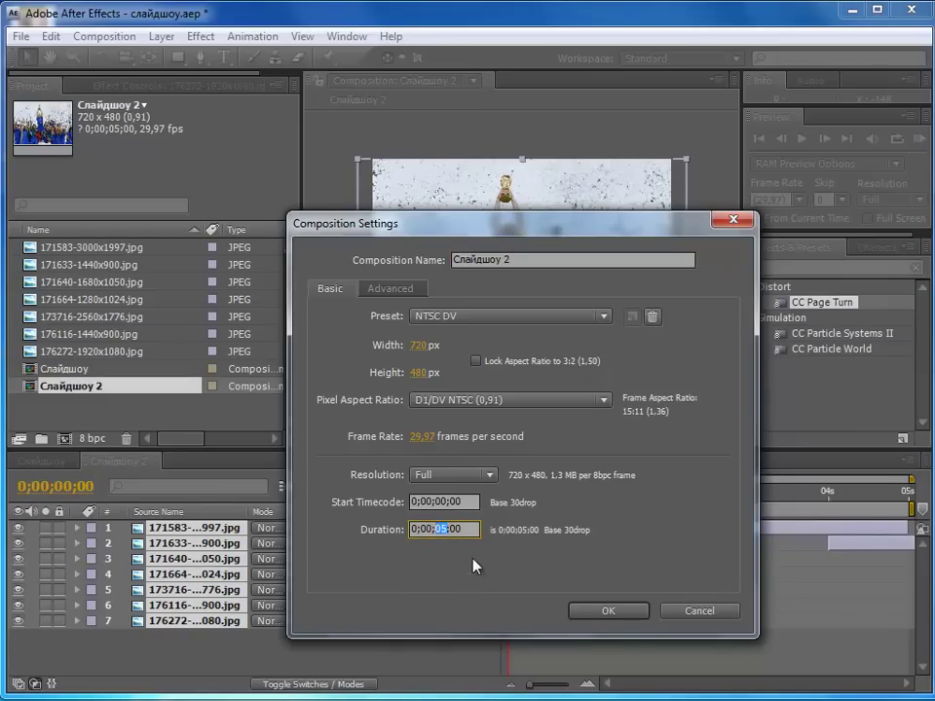
{"action": "type", "text": "30"}
{"action": "left_click", "coordinate": [628, 615]}
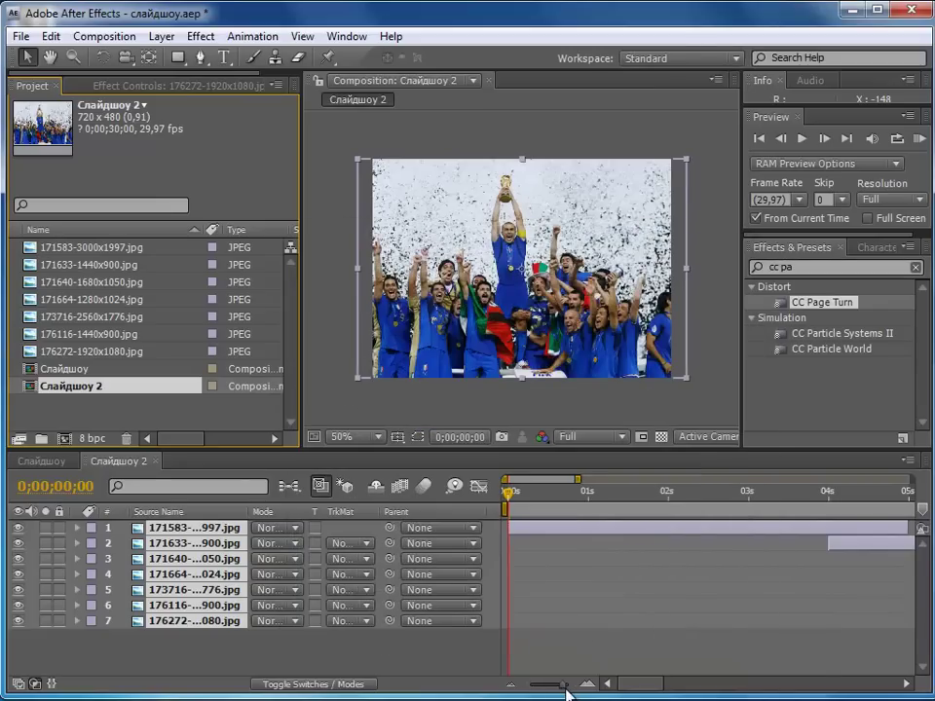
{"action": "left_click_drag", "start_coordinate": [561, 687], "coordinate": [529, 688]}
{"action": "mouse_move", "coordinate": [506, 494]}
{"action": "left_mouse_down"}
{"action": "mouse_move", "coordinate": [888, 530]}
{"action": "mouse_move", "coordinate": [911, 508]}
{"action": "mouse_move", "coordinate": [902, 515]}
{"action": "left_mouse_up"}
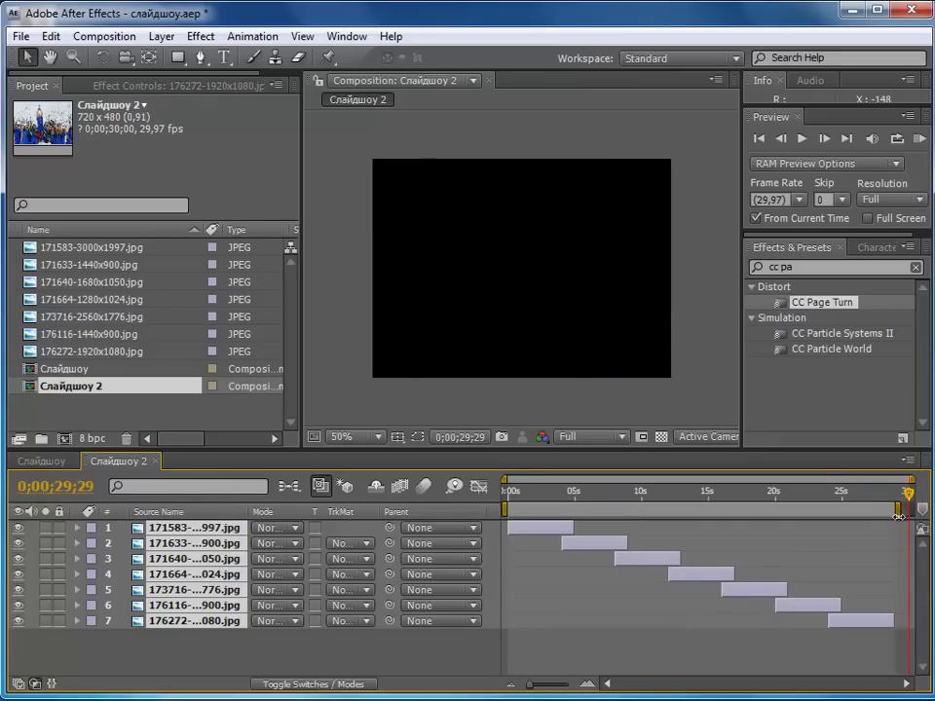
- Trim Слайдшоу 2 to the work area, then RAM-preview the page turns and scrub back to review
{"action": "right_click", "coordinate": [845, 514]}
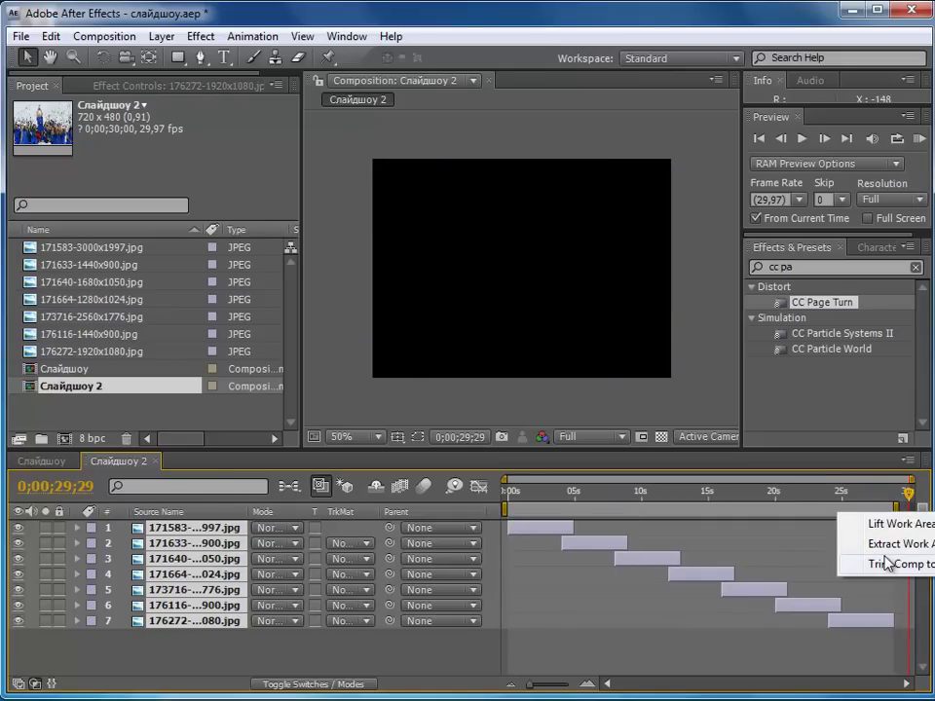
{"action": "left_click", "coordinate": [887, 560]}
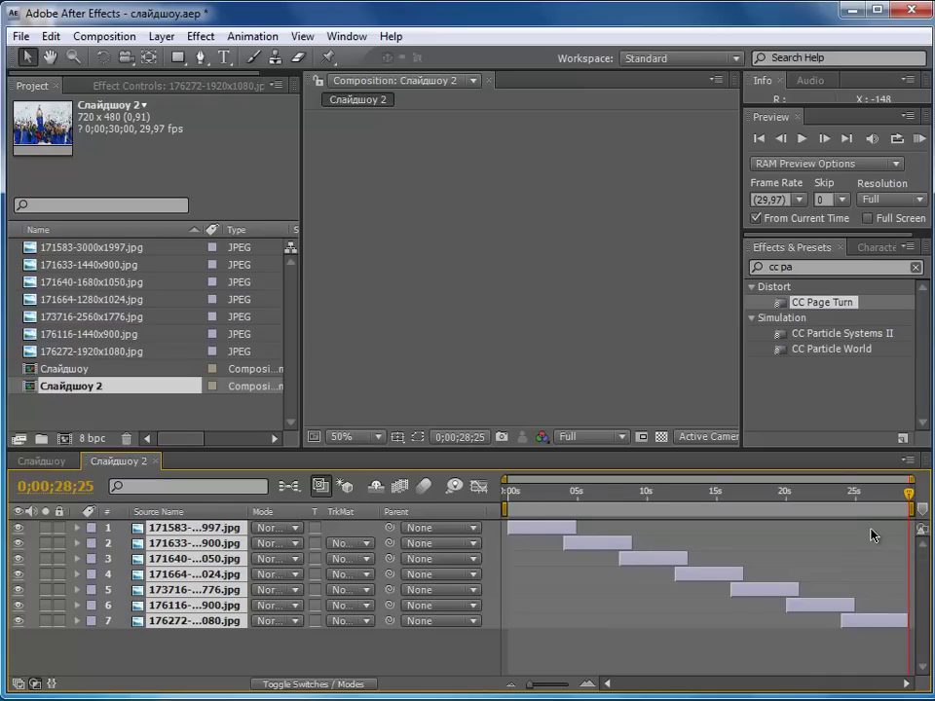
{"action": "key", "text": "KP_0"}
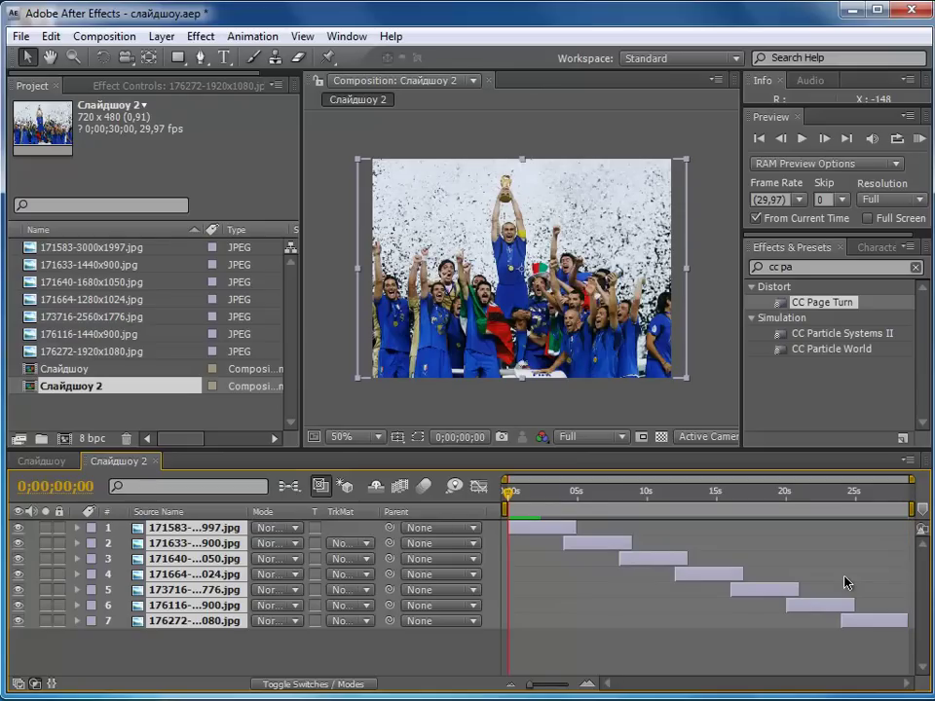
{"action": "key", "text": "h"}
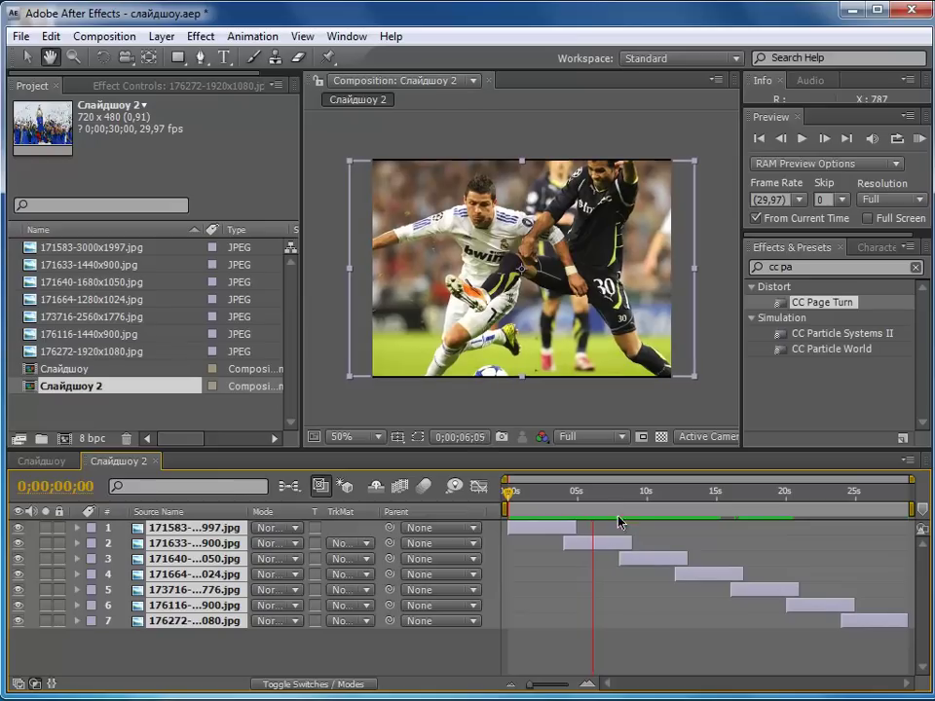
{"action": "key", "text": "space"}
{"action": "mouse_move", "coordinate": [596, 494]}
{"action": "left_mouse_down"}
{"action": "mouse_move", "coordinate": [559, 496]}
{"action": "mouse_move", "coordinate": [643, 493]}
{"action": "left_mouse_up"}
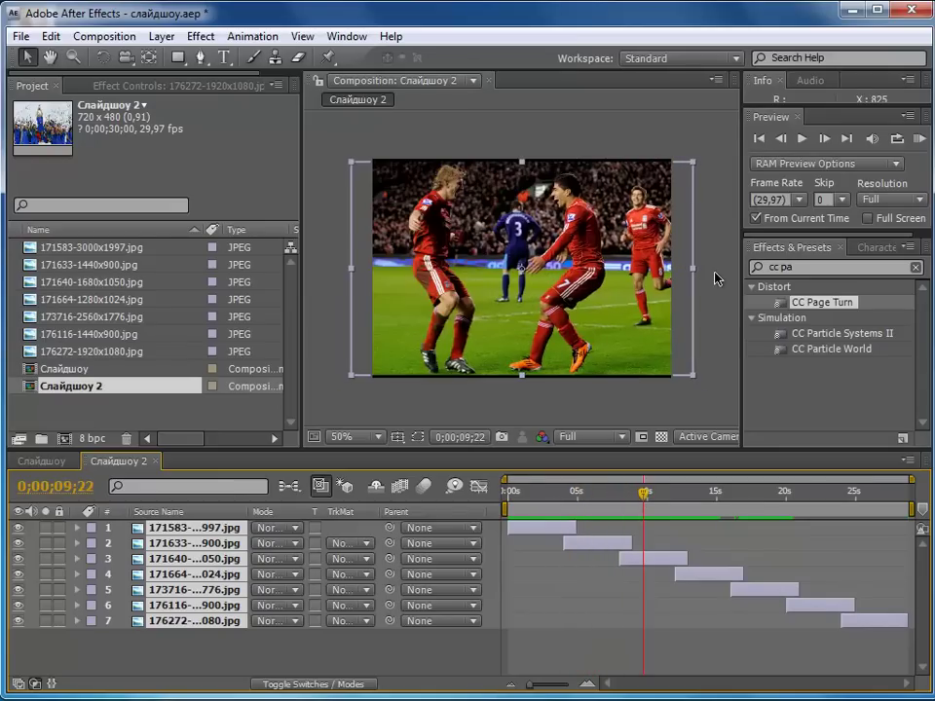